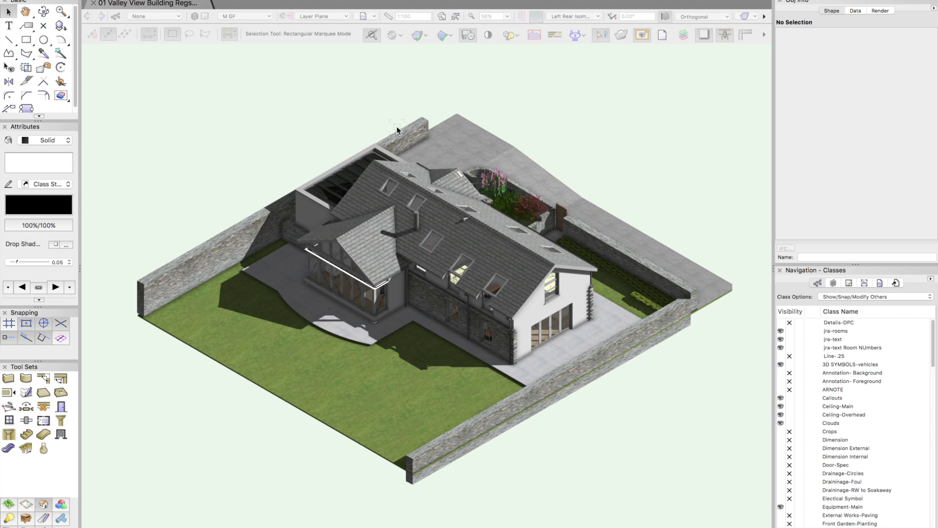
Step: Review the house in the Top, Right Isometric and Left Isometric views
{"action": "left_click", "coordinate": [575, 67]}
{"action": "left_click", "coordinate": [573, 19]}
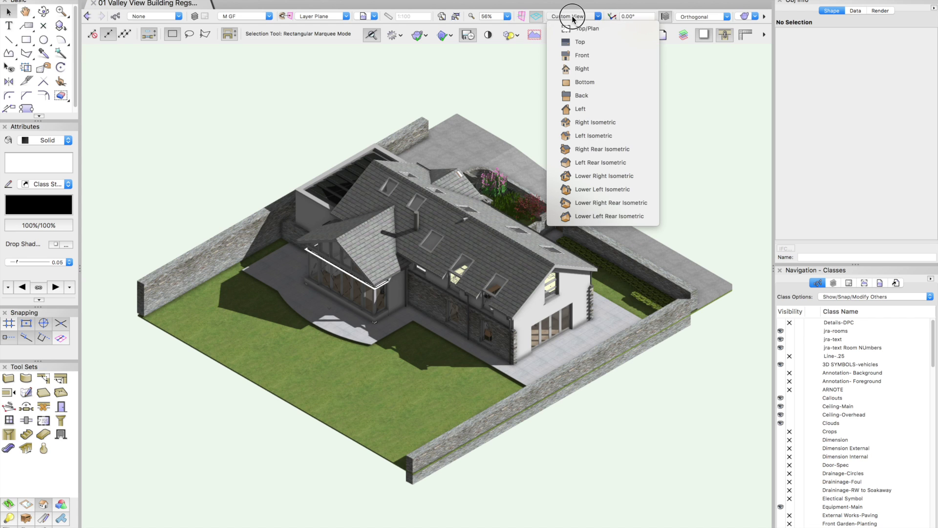
{"action": "left_click", "coordinate": [575, 46]}
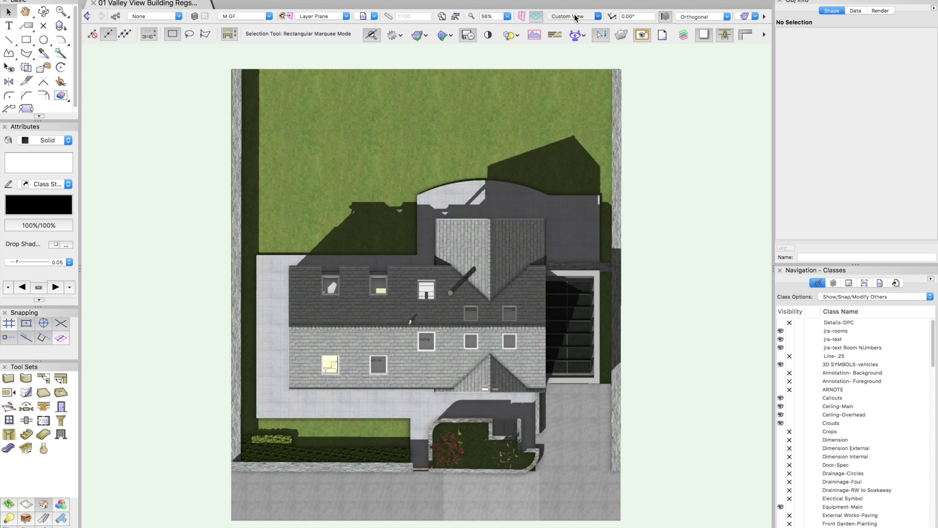
{"action": "left_click", "coordinate": [575, 16]}
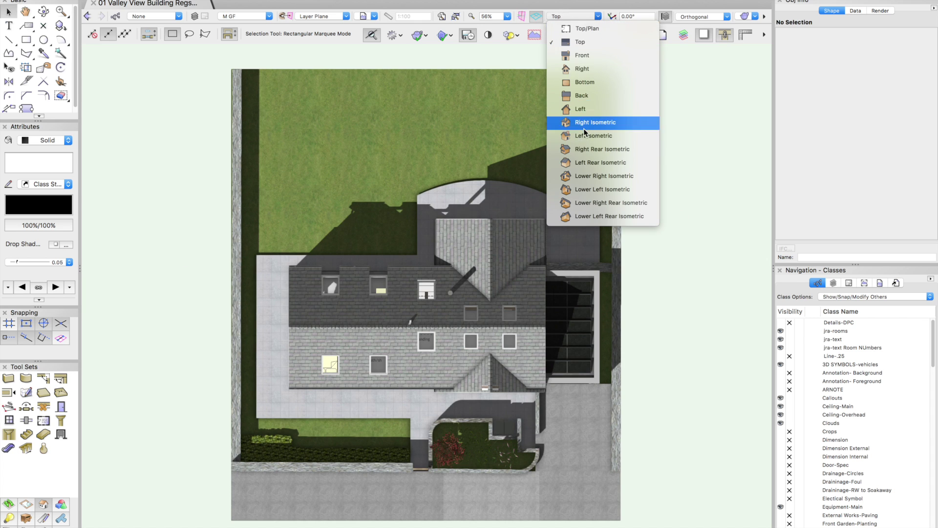
{"action": "left_click", "coordinate": [583, 126]}
{"action": "left_click", "coordinate": [570, 17]}
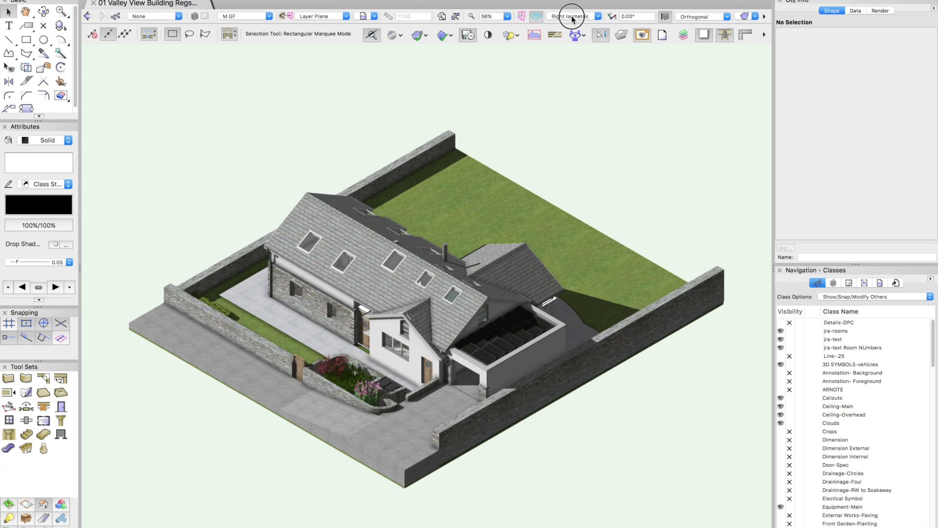
{"action": "left_click", "coordinate": [589, 127]}
{"action": "left_click", "coordinate": [591, 135]}
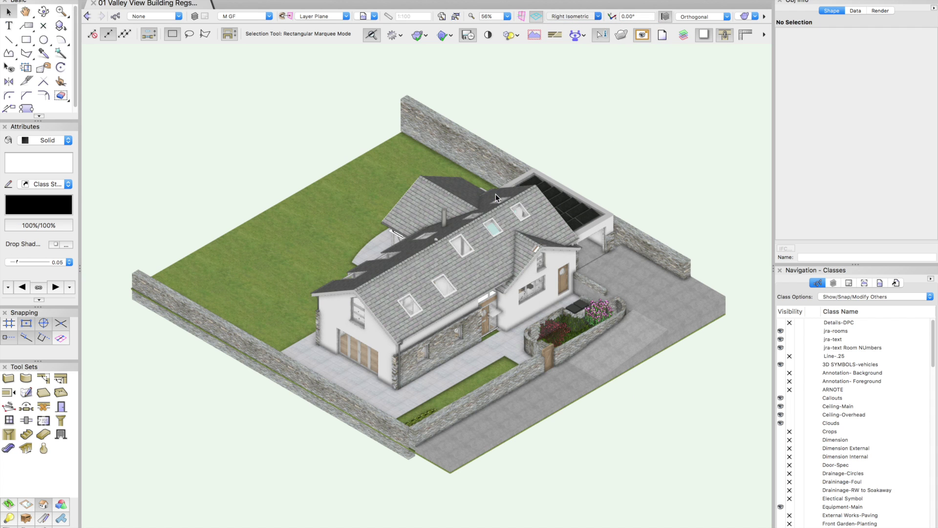
Step: Orbit, zoom and pan to a custom angle over the conservatory, then open the File menu
{"action": "key", "text": "shift+c"}
{"action": "left_click_drag", "start_coordinate": [421, 308], "coordinate": [631, 306]}
{"action": "scroll", "coordinate": [471, 270], "scroll_direction": "up", "scroll_amount": 5}
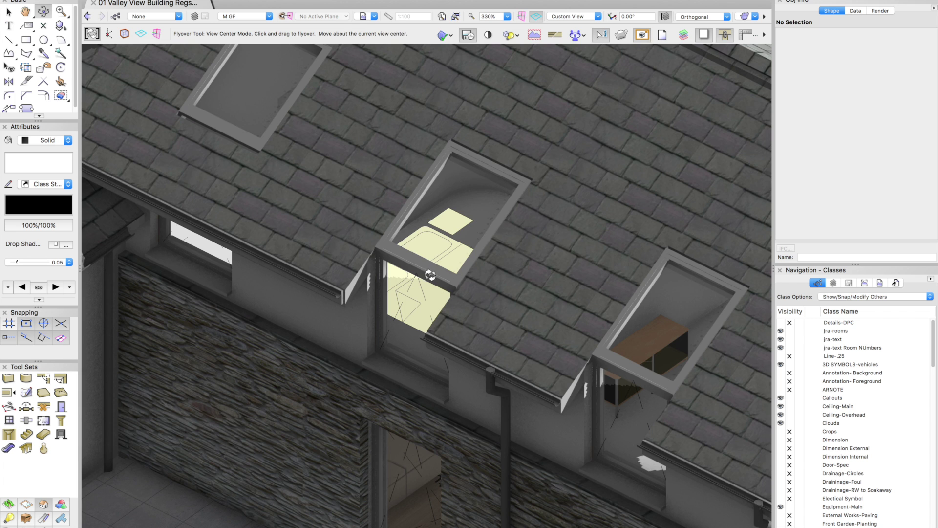
{"action": "scroll", "coordinate": [359, 235], "scroll_direction": "down", "scroll_amount": 3}
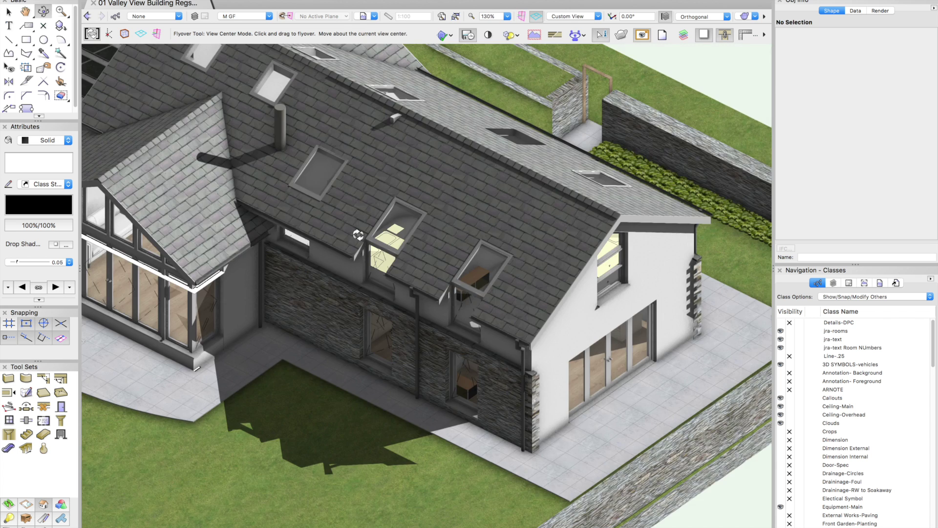
{"action": "key", "text": "space"}
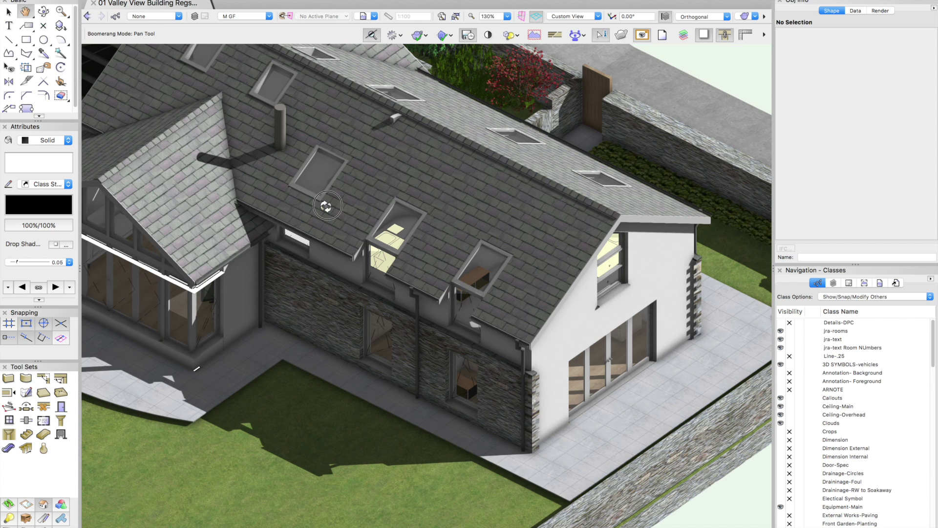
{"action": "left_click_drag", "start_coordinate": [325, 202], "coordinate": [427, 227]}
{"action": "key", "text": "shift+c"}
{"action": "scroll", "coordinate": [403, 217], "scroll_direction": "down", "scroll_amount": 2}
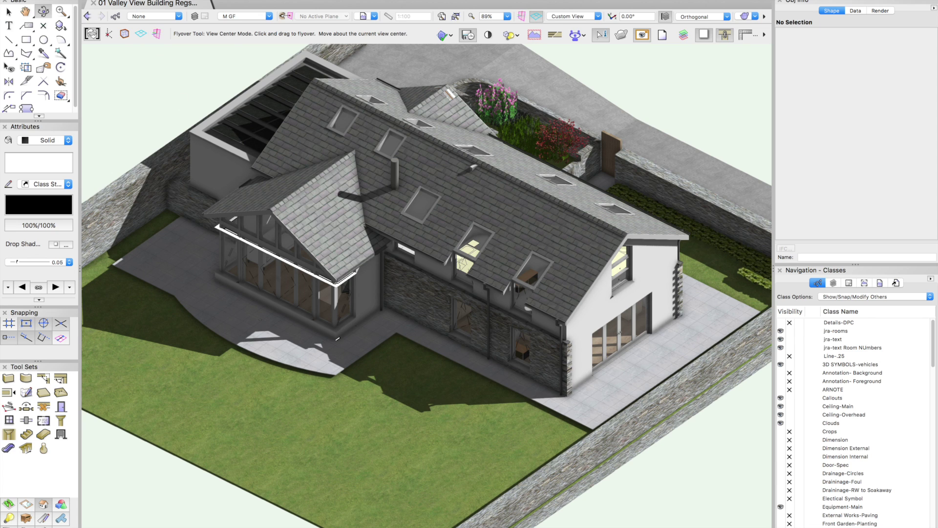
{"action": "left_click", "coordinate": [100, 0]}
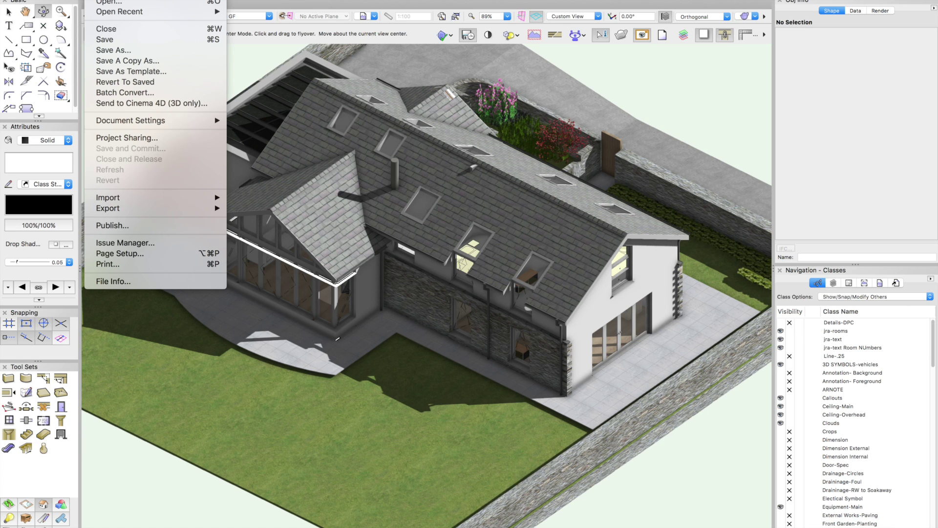
Step: Export via Send to Cinema 4D with Final Quality Renderworks and default cameras, lights, backgrounds and materials
{"action": "left_click", "coordinate": [109, 104]}
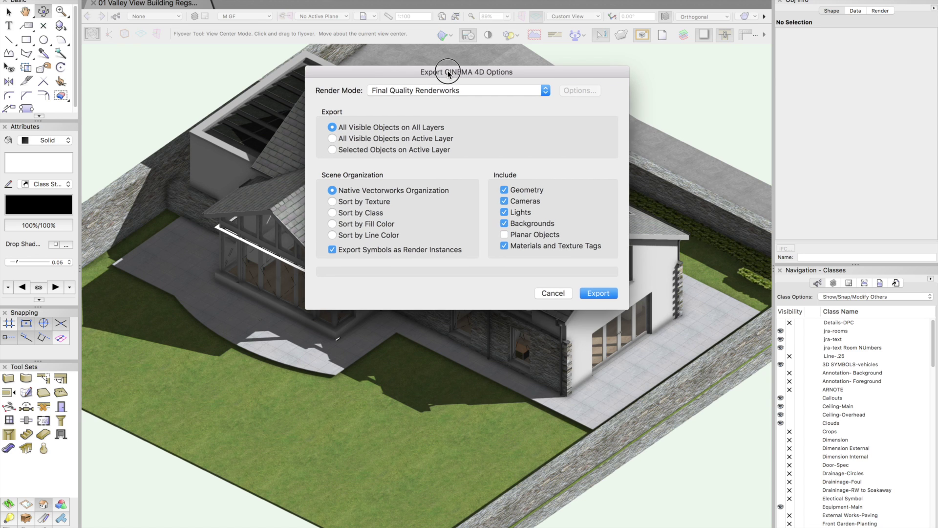
{"action": "left_click_drag", "start_coordinate": [450, 74], "coordinate": [433, 83]}
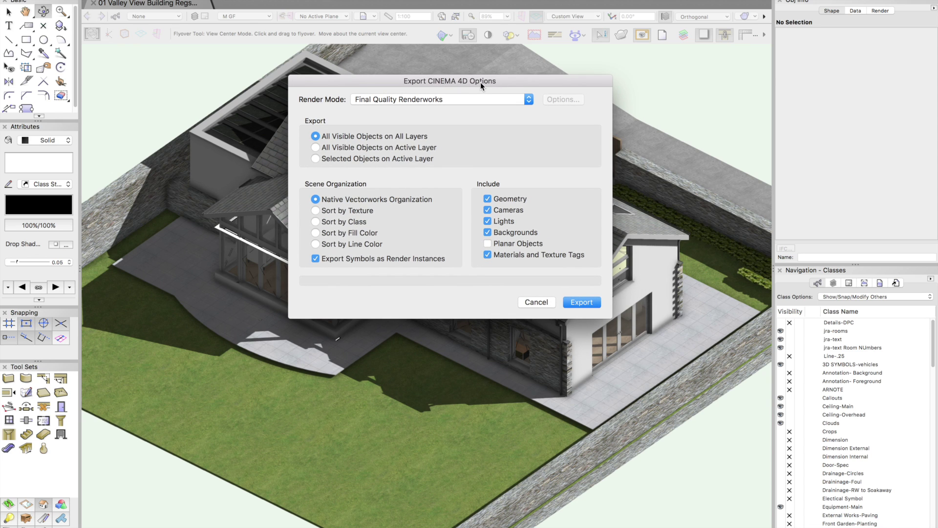
{"action": "left_click", "coordinate": [424, 100]}
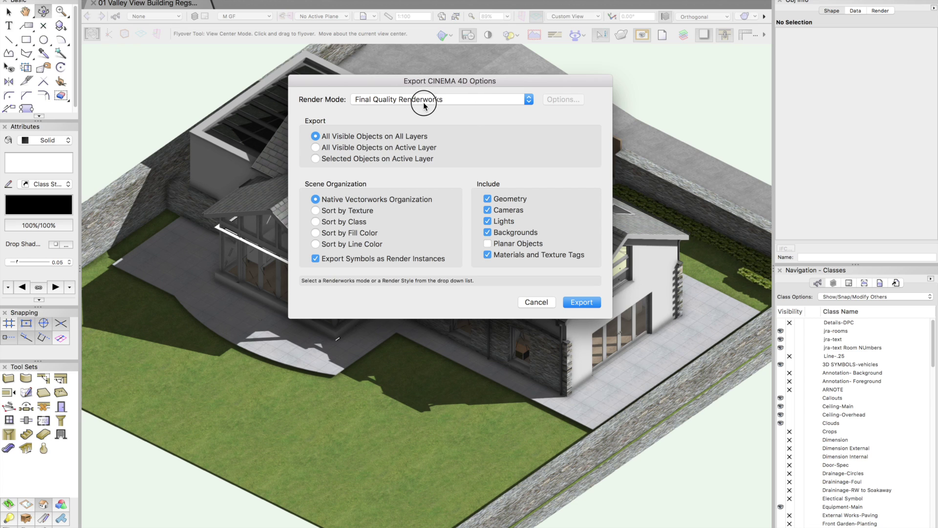
{"action": "mouse_move", "coordinate": [418, 119]}
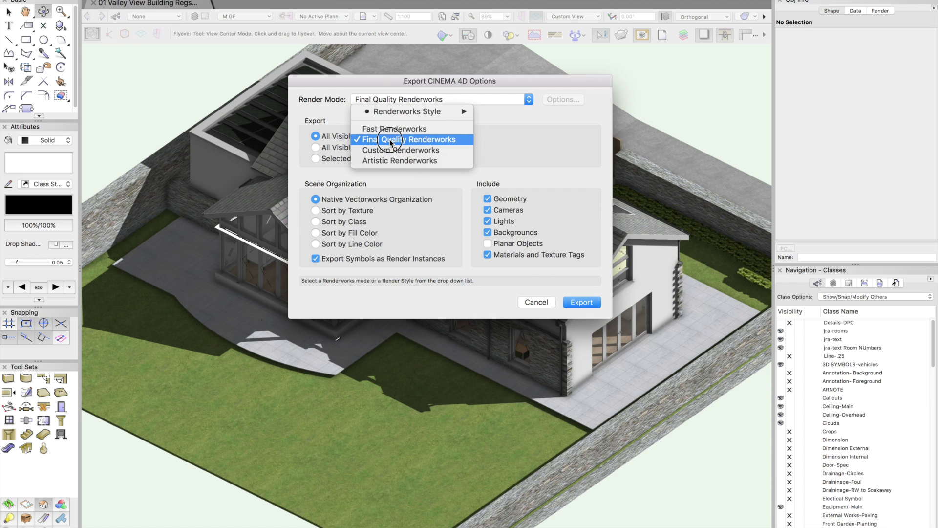
{"action": "left_click", "coordinate": [333, 81]}
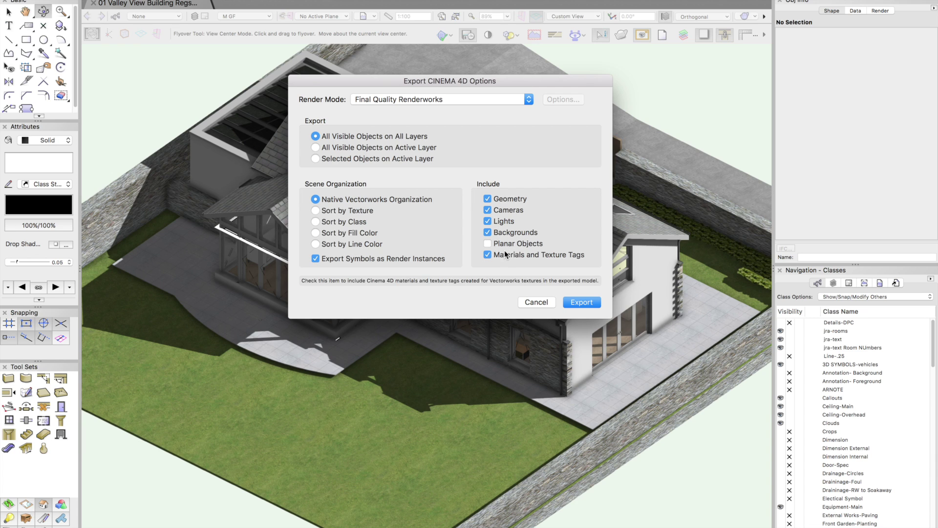
{"action": "left_click", "coordinate": [573, 303]}
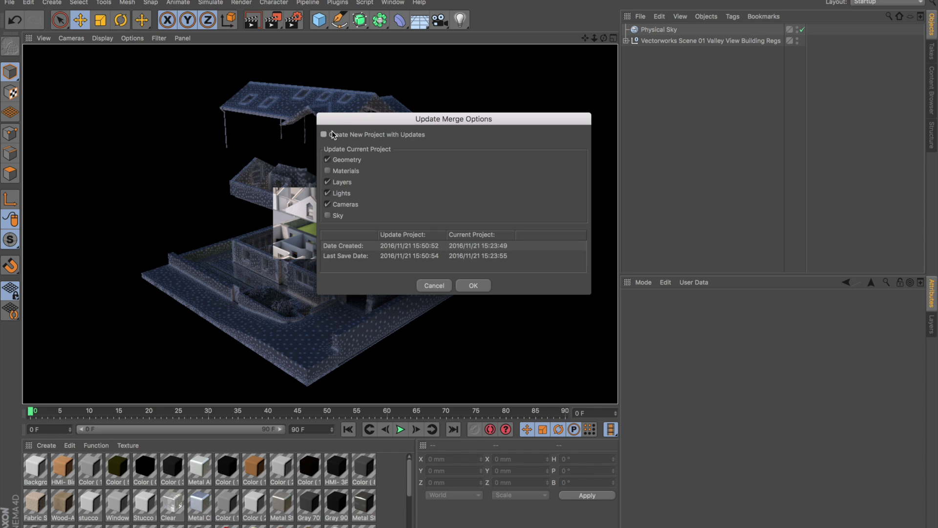
Step: Load the update as a new project and widen the viewport
{"action": "left_click", "coordinate": [332, 134]}
{"action": "left_click", "coordinate": [473, 286]}
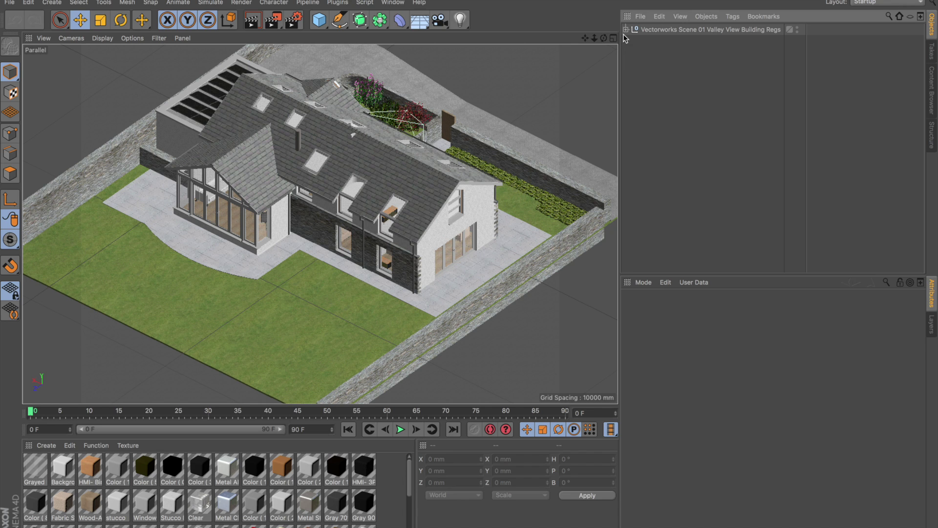
{"action": "left_click_drag", "start_coordinate": [621, 100], "coordinate": [670, 101]}
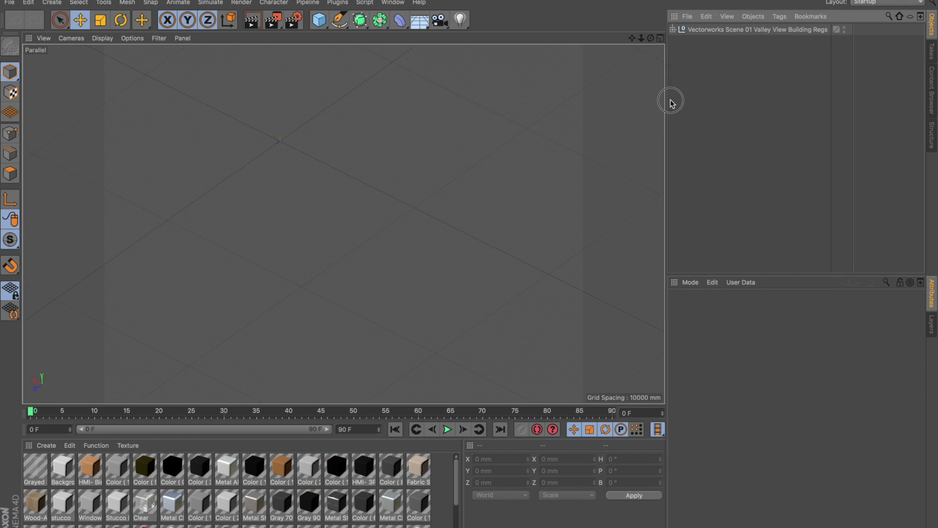
Step: Expand the Geometry groups and toggle M ROOF's visibility off and on to reveal the interior
{"action": "left_click", "coordinate": [677, 31]}
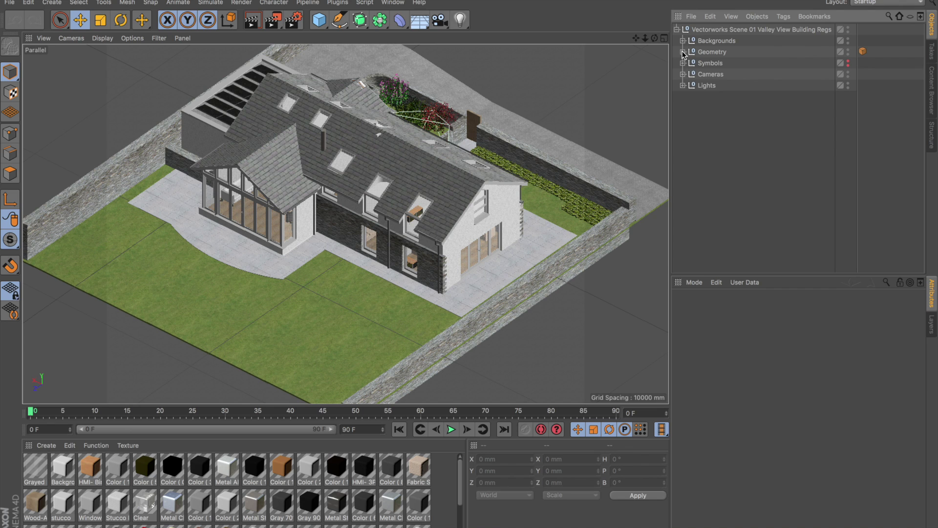
{"action": "left_click", "coordinate": [683, 51]}
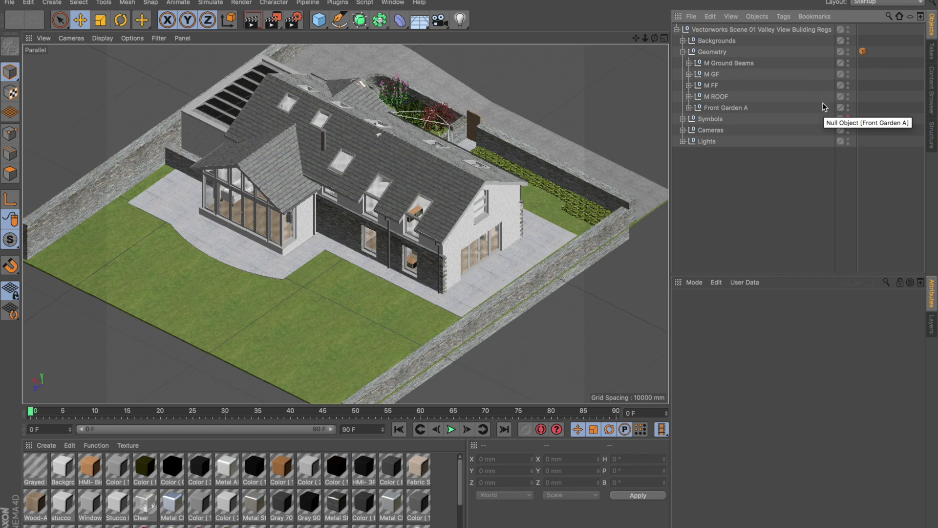
{"action": "double_click", "coordinate": [849, 95]}
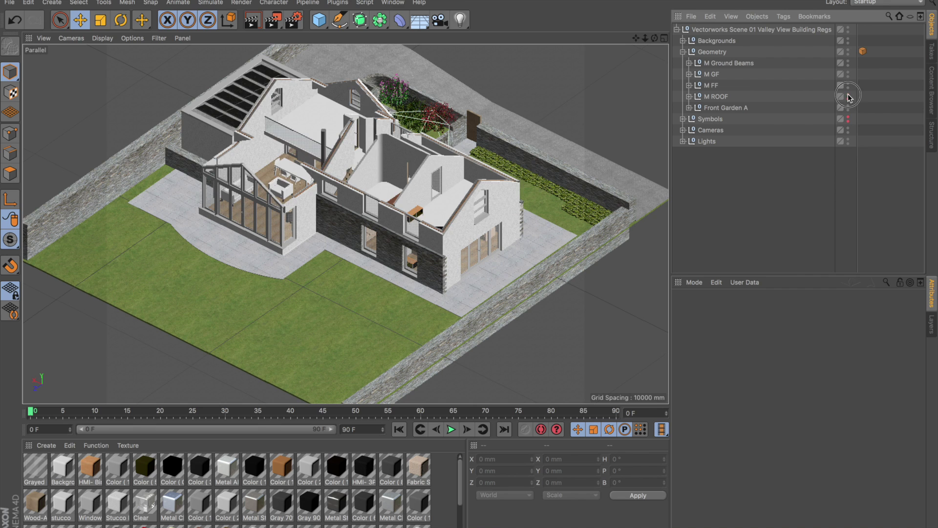
{"action": "double_click", "coordinate": [849, 95]}
{"action": "left_click", "coordinate": [848, 95]}
{"action": "left_click", "coordinate": [849, 96]}
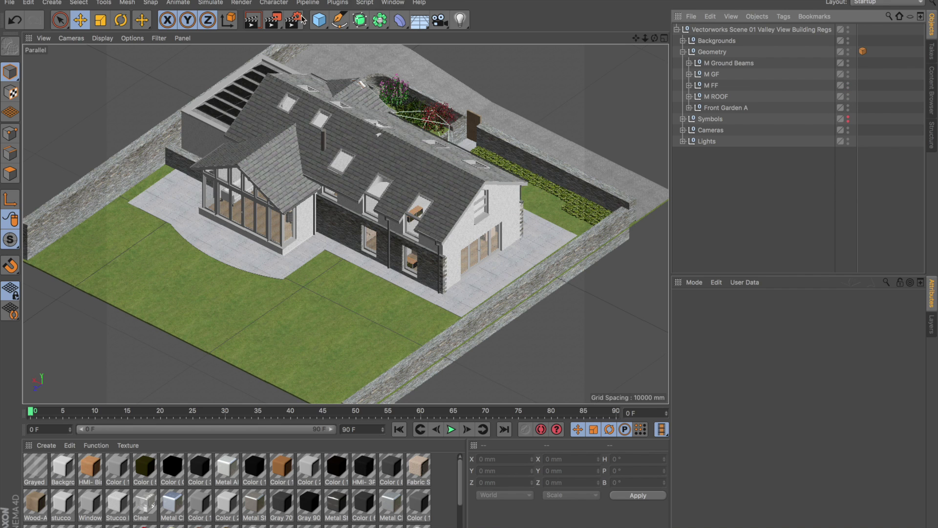
Step: Render the active view of the house in the viewport, then bring up Activity Monitor
{"action": "left_click", "coordinate": [242, 3]}
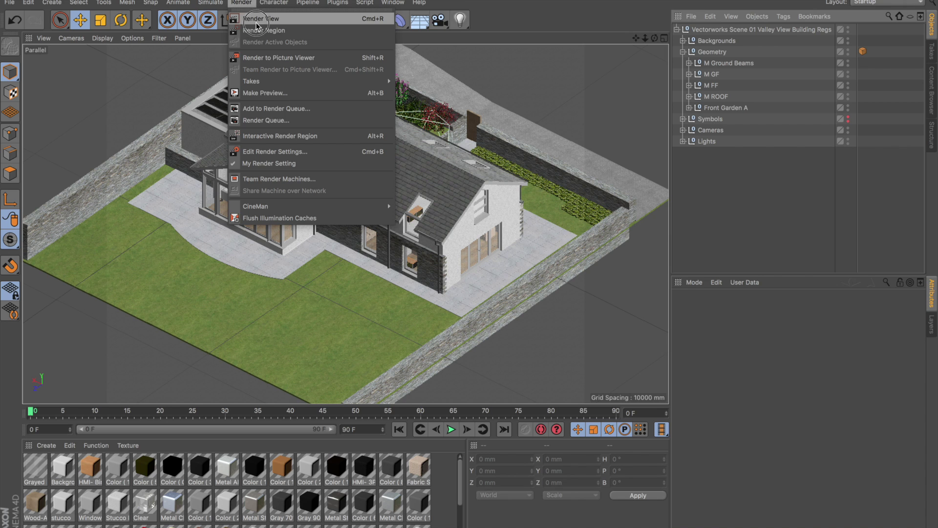
{"action": "key", "text": "Escape"}
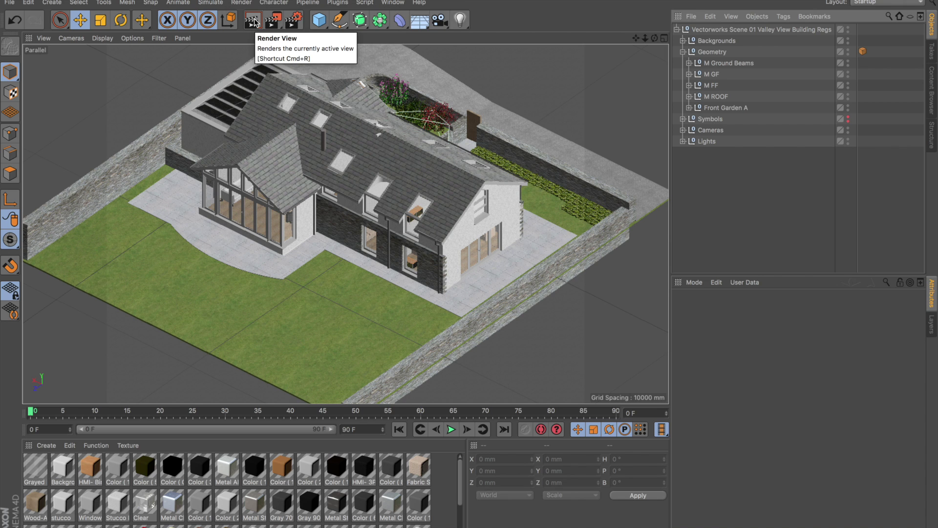
{"action": "left_click", "coordinate": [253, 21]}
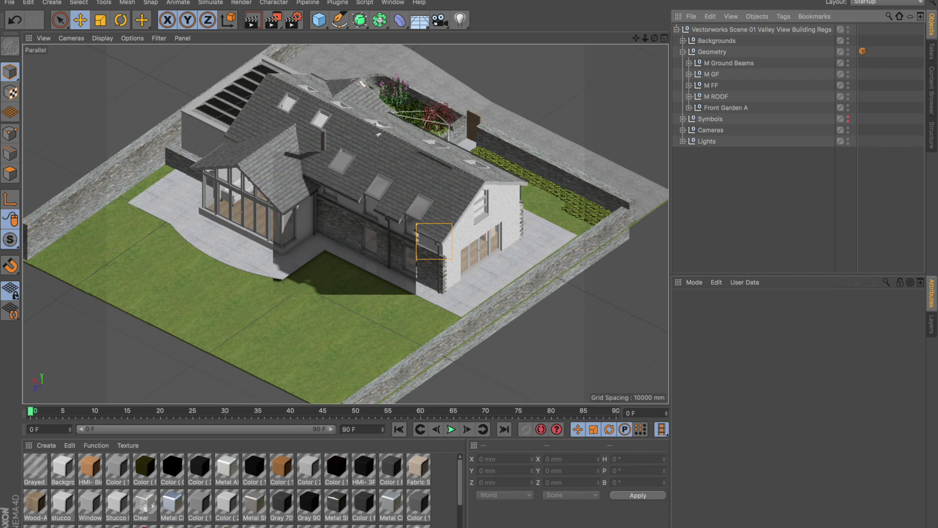
{"action": "mouse_move", "coordinate": [503, 524]}
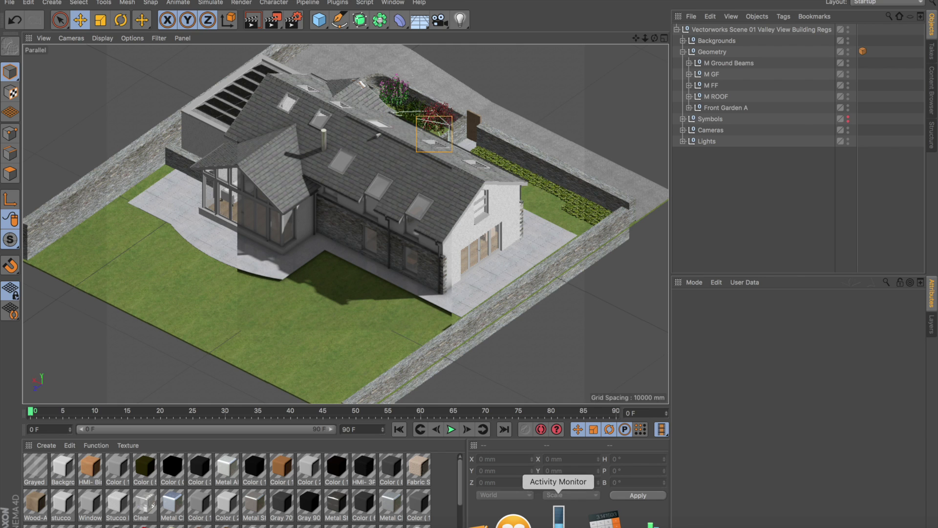
{"action": "left_click", "coordinate": [553, 519]}
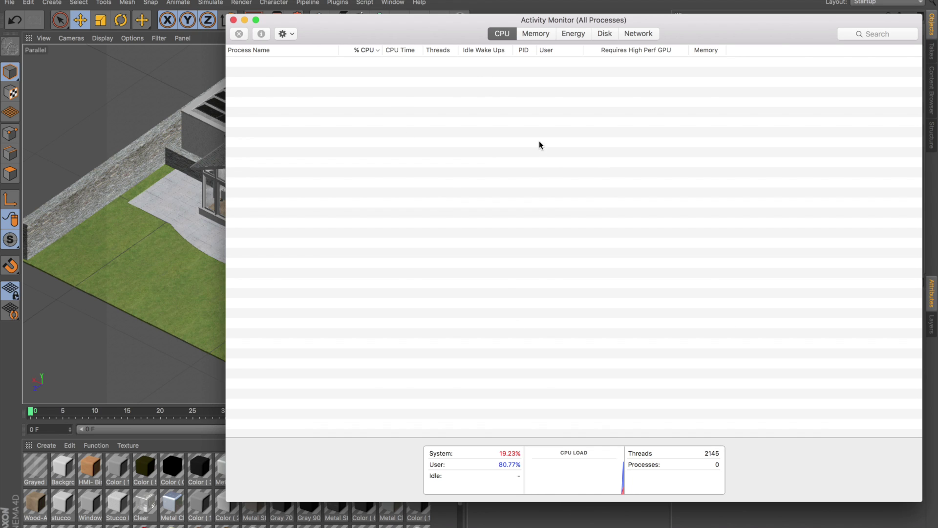
Step: Resize Activity Monitor to check Cinema 4D's CPU load, then close it
{"action": "left_click_drag", "start_coordinate": [920, 499], "coordinate": [655, 325]}
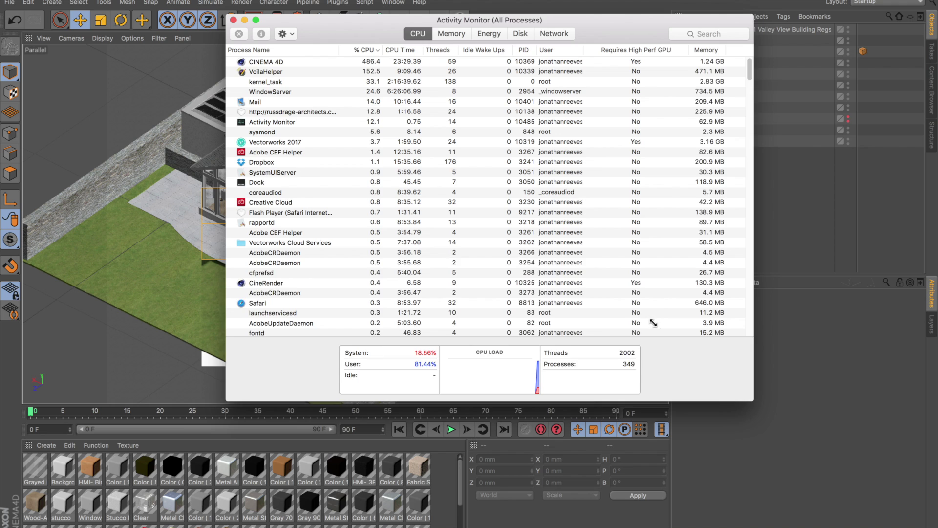
{"action": "left_click", "coordinate": [233, 20]}
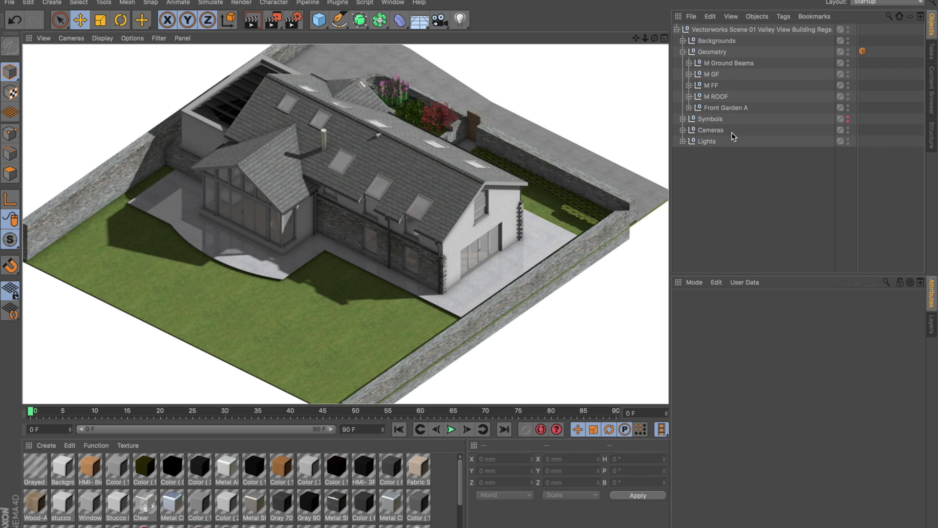
Step: Switch off the imported Lights group in the viewport and show the environment objects flyout
{"action": "double_click", "coordinate": [849, 139]}
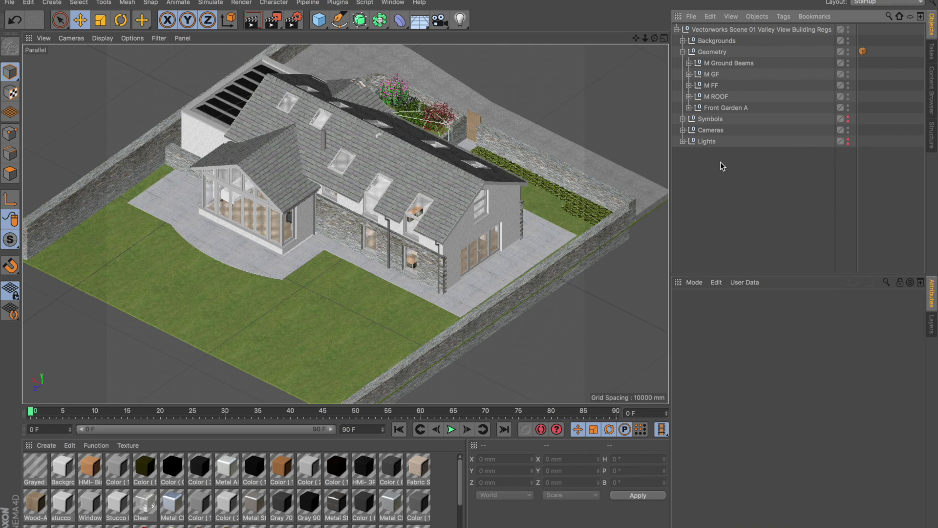
{"action": "left_click", "coordinate": [424, 23]}
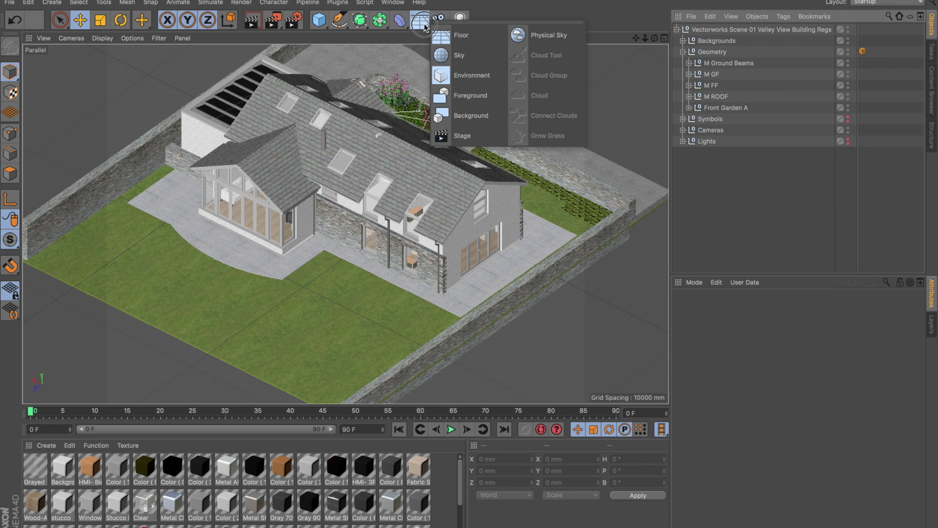
Step: Add a Physical Sky and set its month to July
{"action": "left_click", "coordinate": [551, 42]}
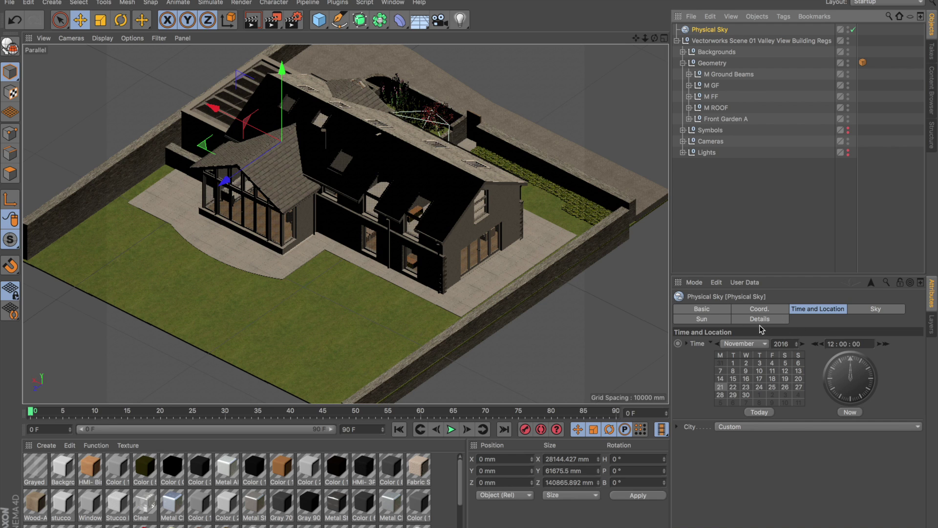
{"action": "left_click", "coordinate": [753, 346]}
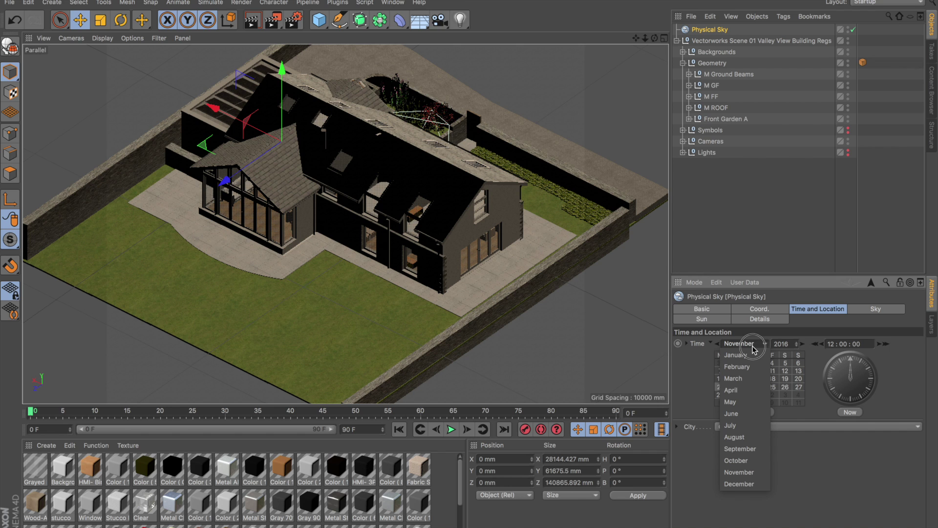
{"action": "left_click", "coordinate": [744, 414]}
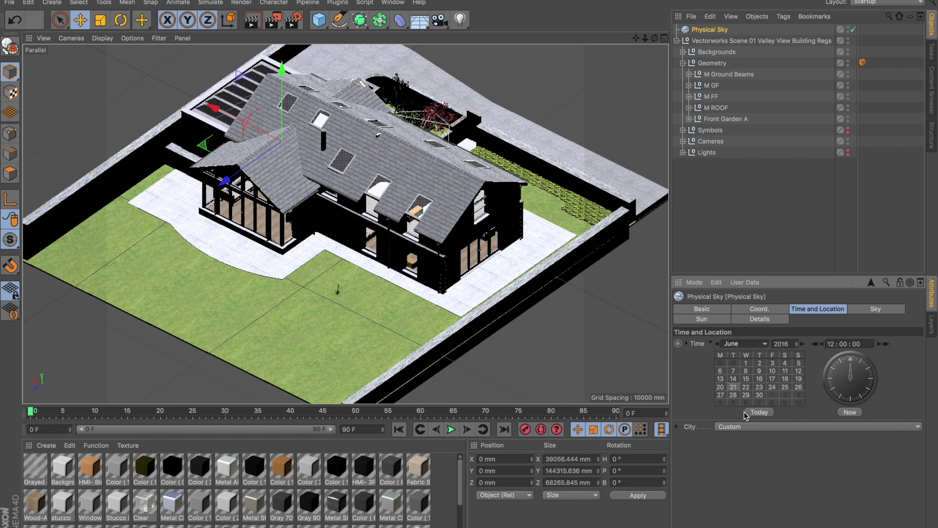
{"action": "left_click", "coordinate": [753, 346]}
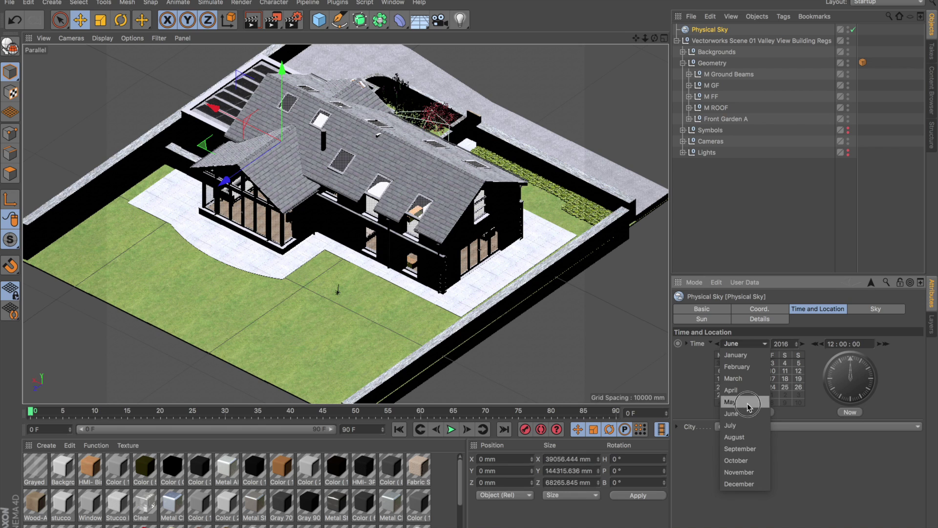
{"action": "left_click", "coordinate": [741, 425]}
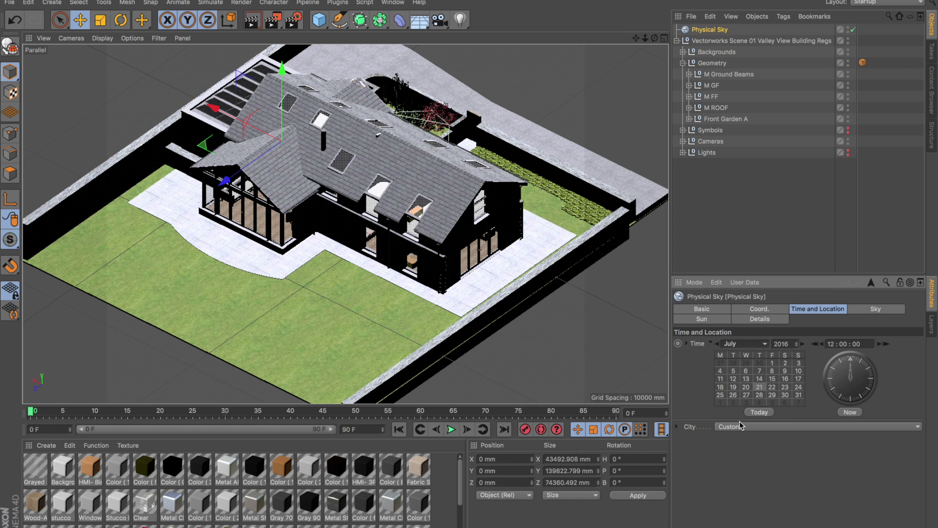
Step: Set the Physical Sky time to 16:01, then bring up Render Settings
{"action": "left_click", "coordinate": [836, 344]}
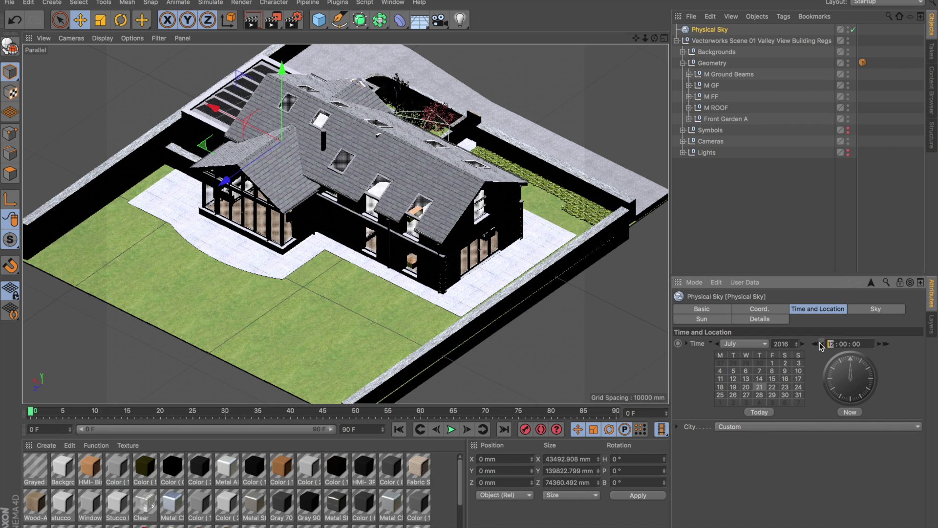
{"action": "type", "text": "8"}
{"action": "key", "text": "Return"}
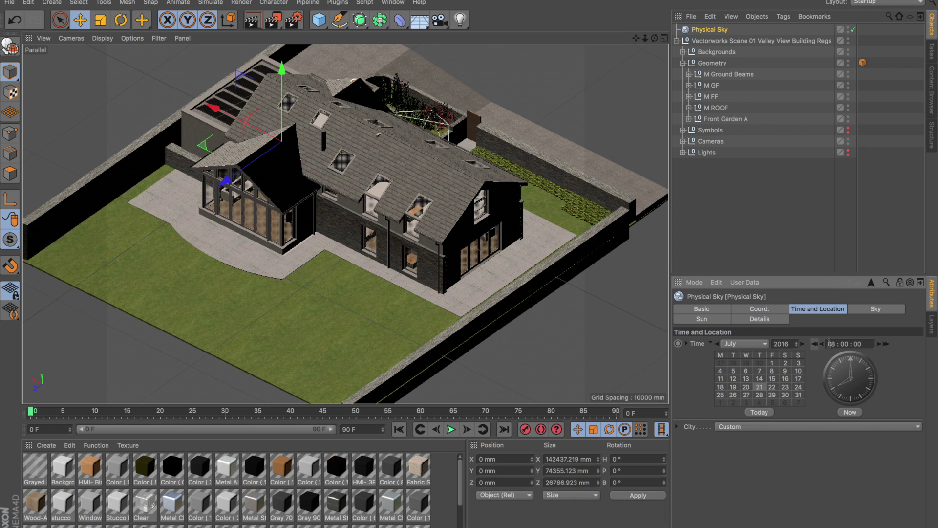
{"action": "left_click", "coordinate": [884, 344]}
{"action": "left_click", "coordinate": [884, 344]}
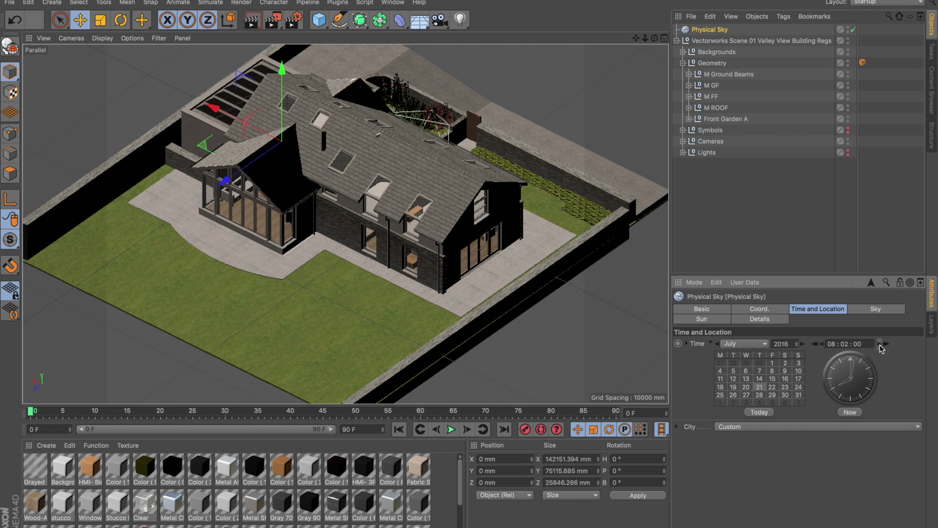
{"action": "left_click", "coordinate": [885, 344]}
{"action": "left_click", "coordinate": [886, 345]}
{"action": "left_click", "coordinate": [886, 344]}
{"action": "left_click", "coordinate": [886, 345]}
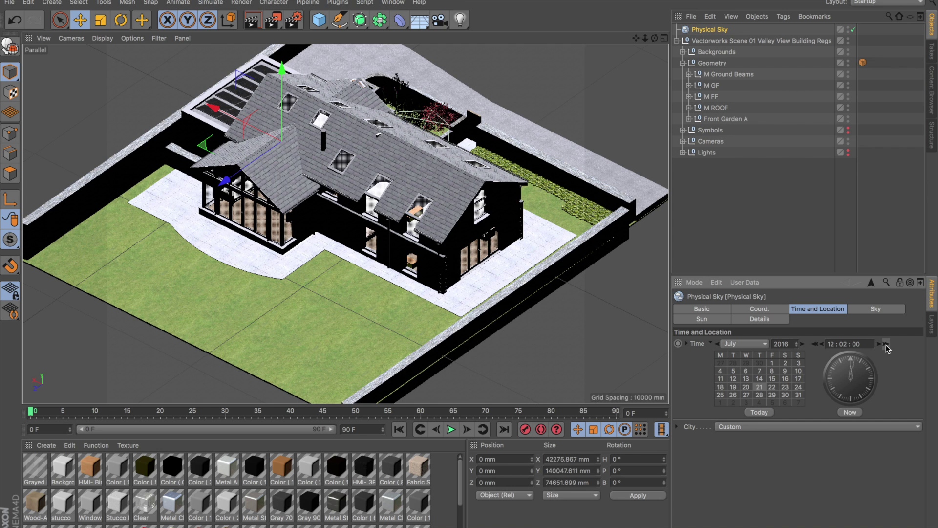
{"action": "left_click", "coordinate": [885, 344]}
{"action": "left_click", "coordinate": [886, 344]}
{"action": "left_click", "coordinate": [886, 344]}
{"action": "left_click", "coordinate": [886, 344]}
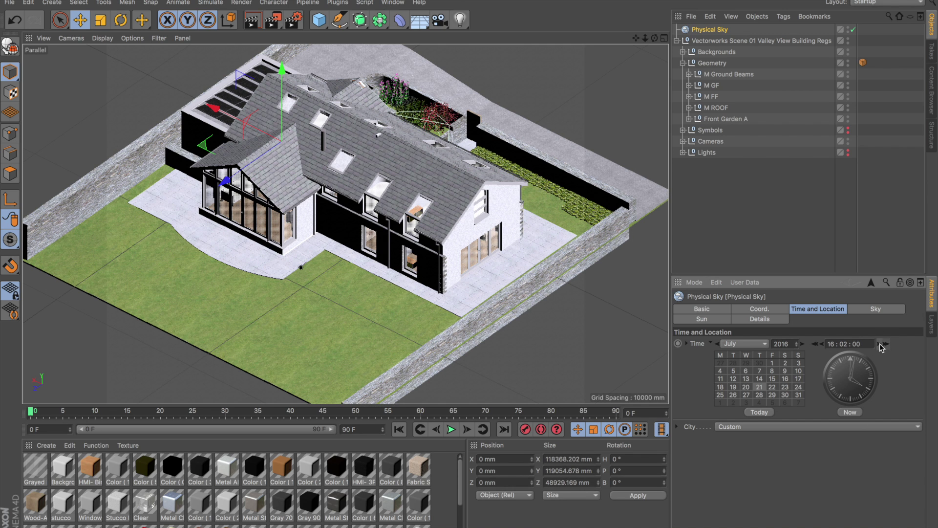
{"action": "left_click", "coordinate": [825, 345]}
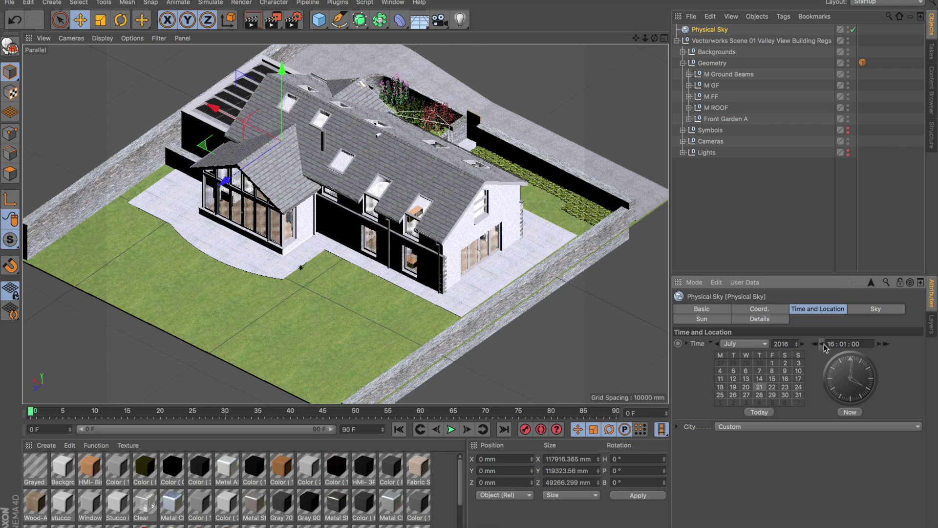
{"action": "left_click", "coordinate": [241, 3]}
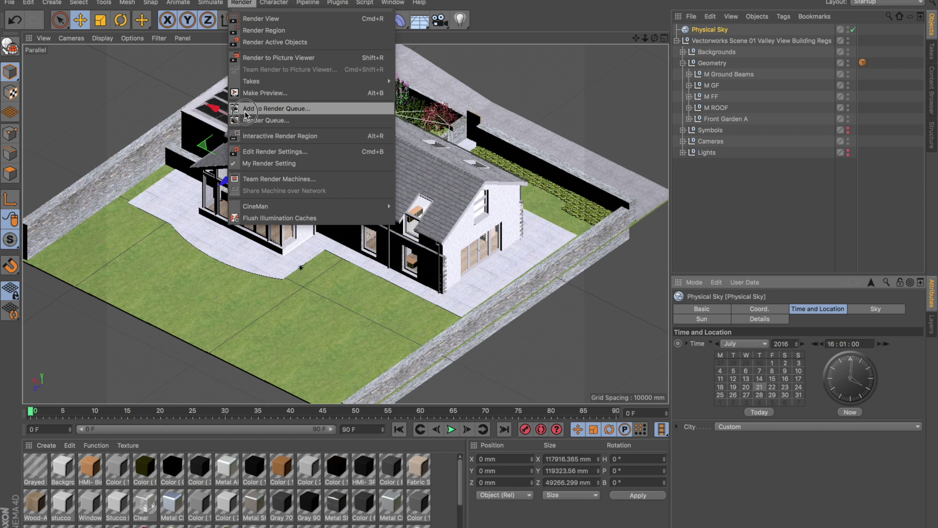
{"action": "left_click", "coordinate": [258, 153]}
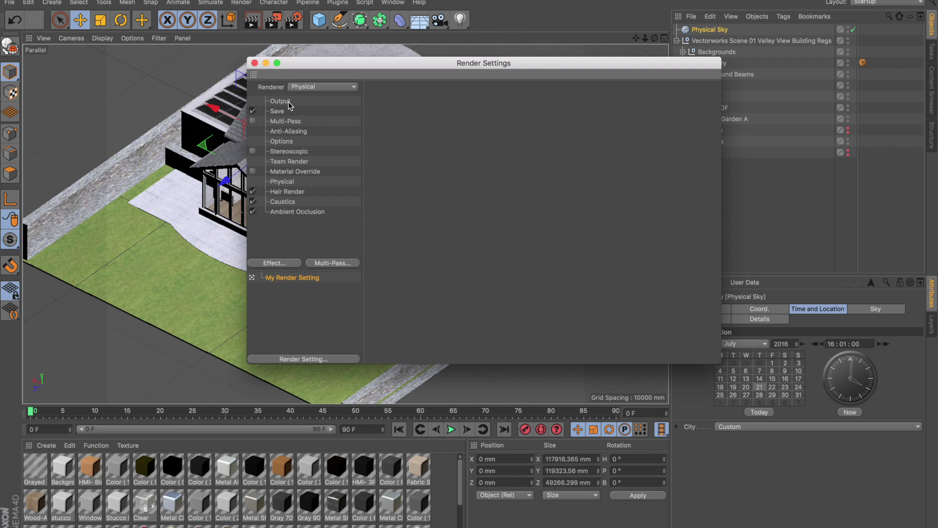
Step: Apply the Film/Video HDV 1080 25 output preset (1440 × 1080, 25 fps) and close Render Settings
{"action": "left_click", "coordinate": [288, 101]}
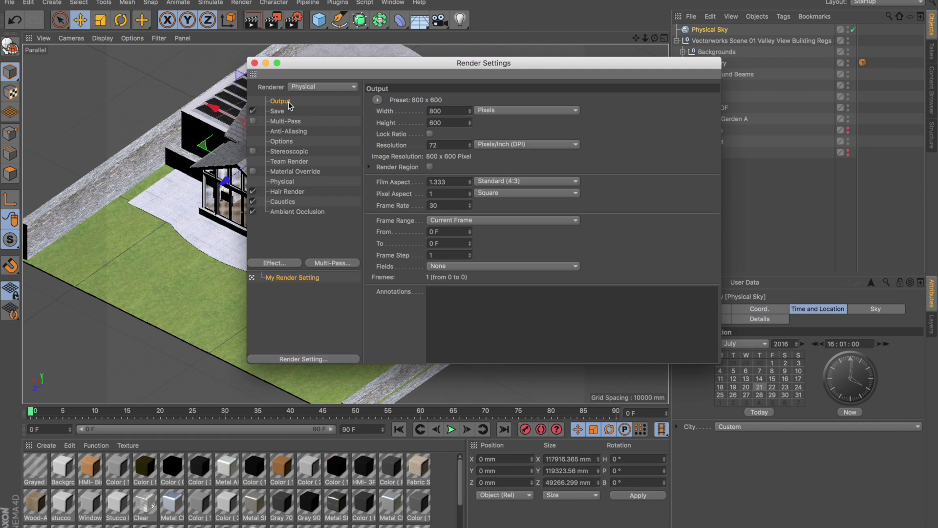
{"action": "left_click", "coordinate": [379, 100]}
{"action": "mouse_move", "coordinate": [389, 136]}
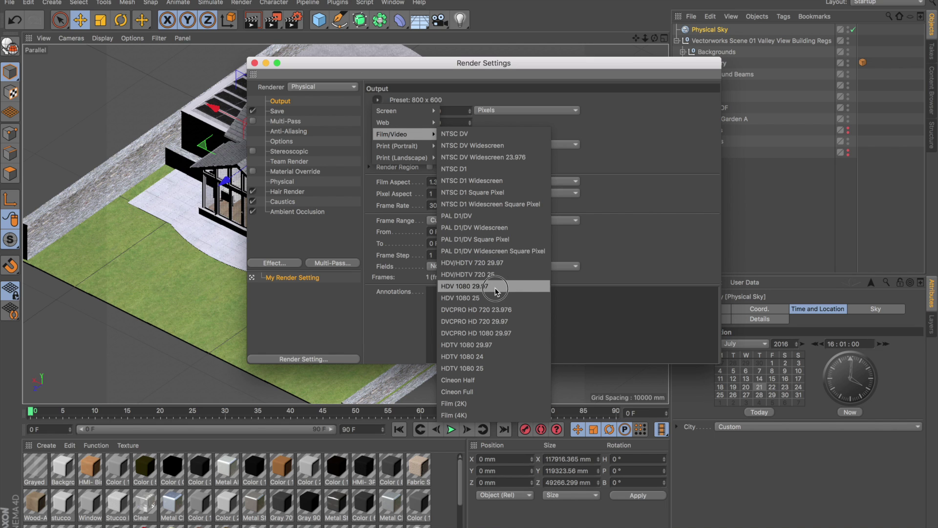
{"action": "left_click", "coordinate": [495, 298]}
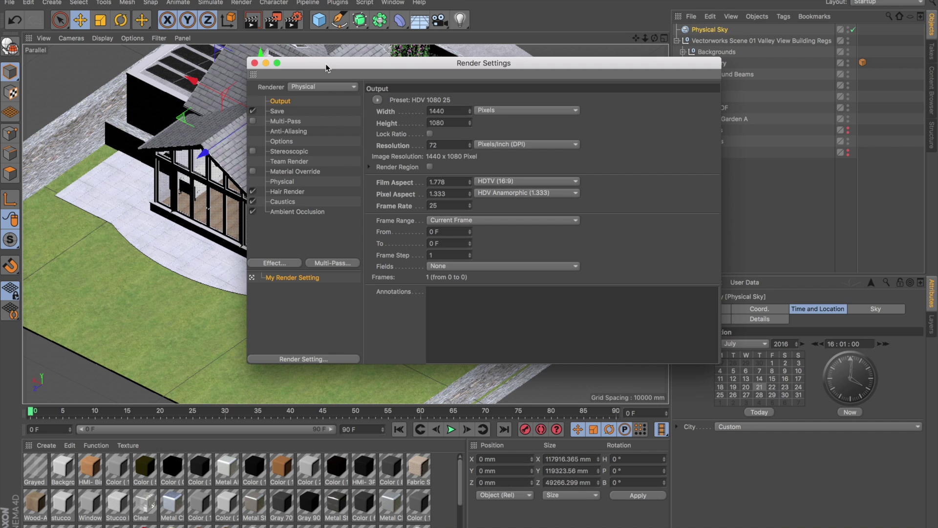
{"action": "left_click_drag", "start_coordinate": [326, 68], "coordinate": [593, 83]}
{"action": "left_click", "coordinate": [521, 78]}
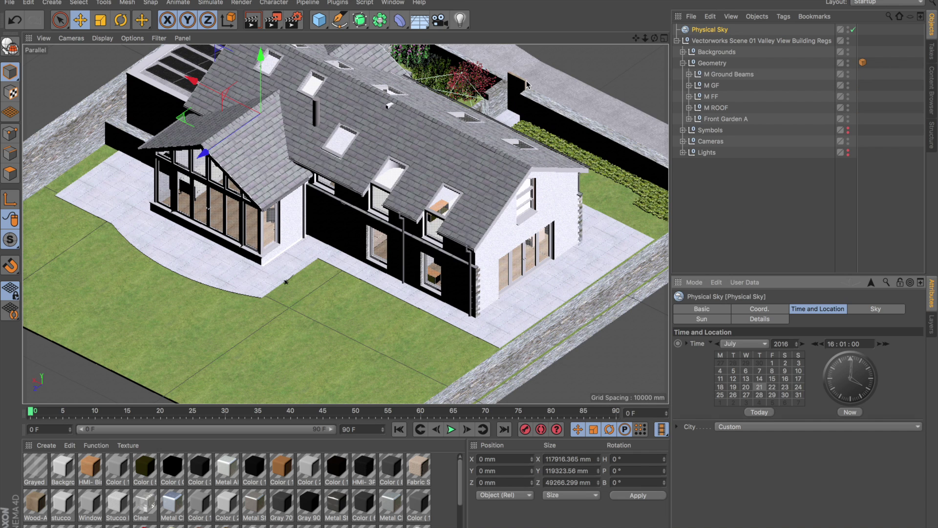
Step: Render the scene into Picture Viewer and enlarge the viewer window
{"action": "left_click", "coordinate": [241, 4]}
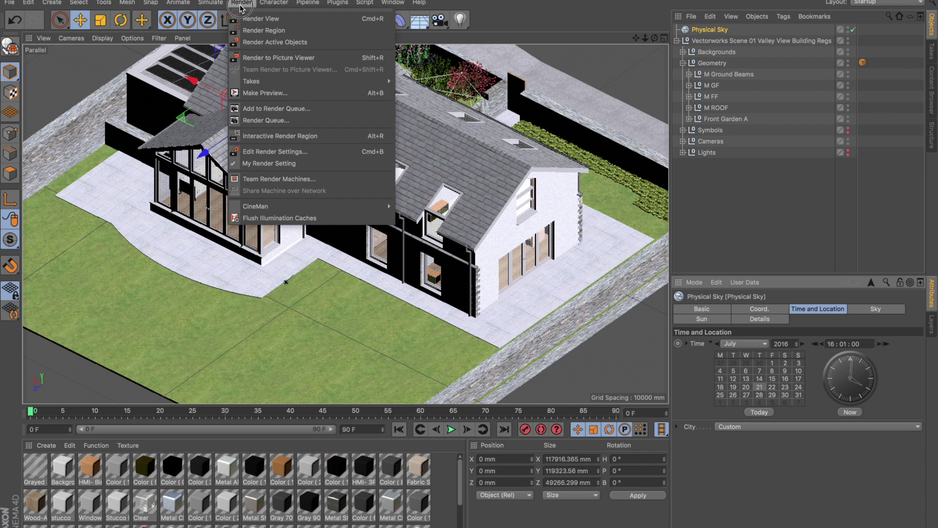
{"action": "left_click", "coordinate": [250, 59]}
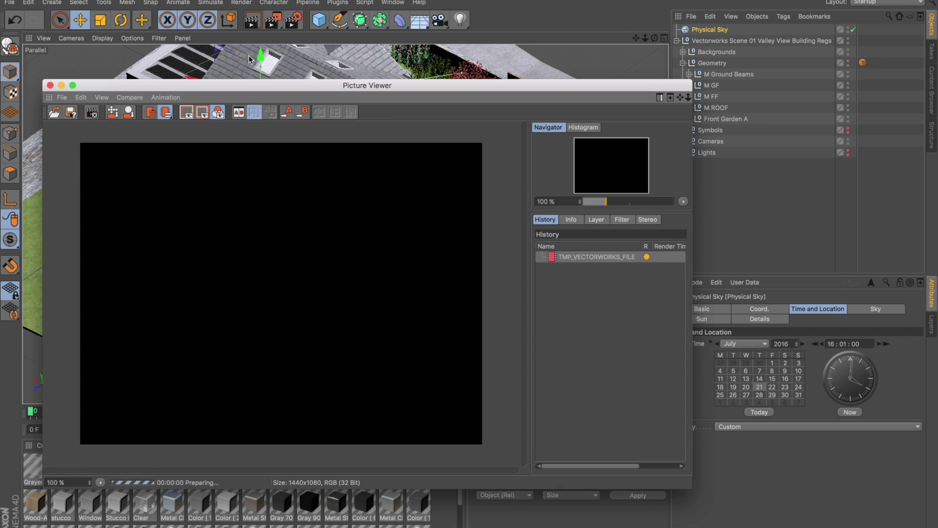
{"action": "left_click_drag", "start_coordinate": [218, 93], "coordinate": [236, 34]}
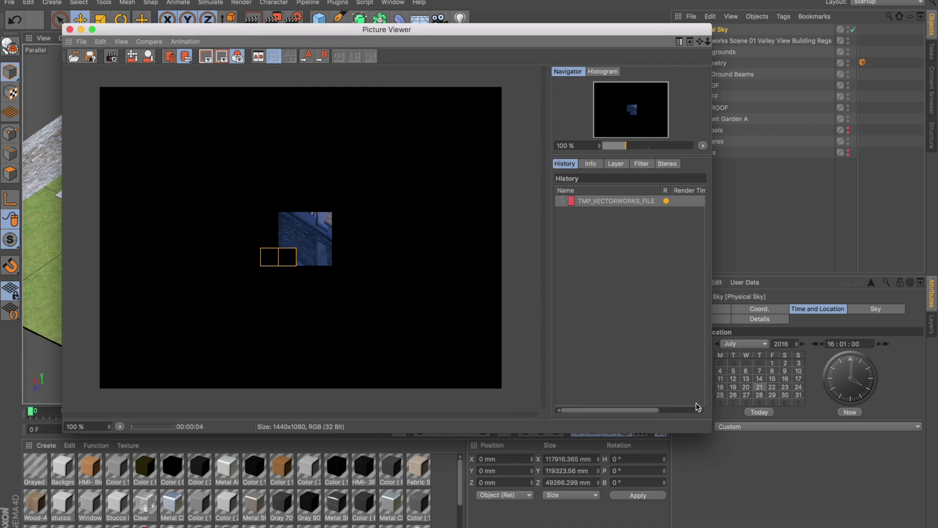
{"action": "left_click_drag", "start_coordinate": [710, 431], "coordinate": [847, 520]}
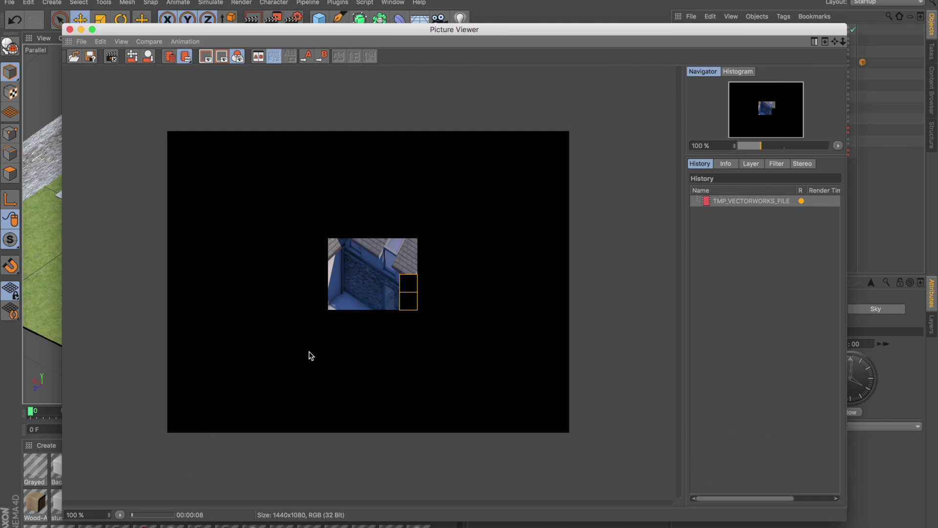
{"action": "scroll", "coordinate": [399, 275], "scroll_direction": "up", "scroll_amount": 1}
{"action": "scroll", "coordinate": [399, 278], "scroll_direction": "up", "scroll_amount": 3}
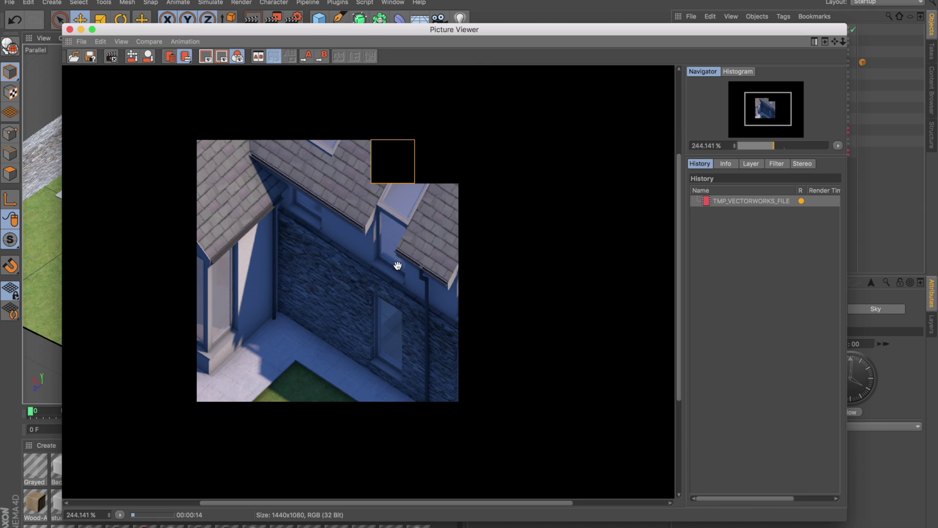
{"action": "scroll", "coordinate": [411, 268], "scroll_direction": "down", "scroll_amount": 5}
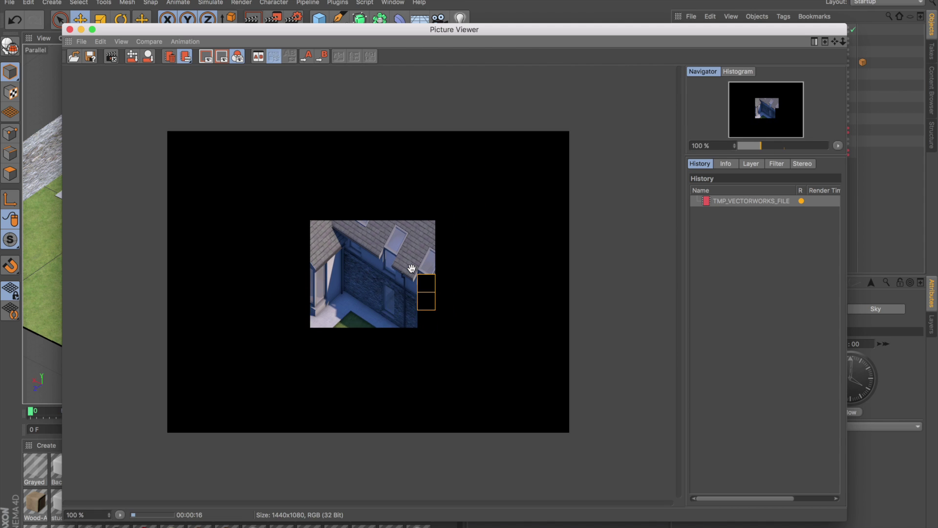
{"action": "scroll", "coordinate": [411, 269], "scroll_direction": "up", "scroll_amount": 1}
{"action": "scroll", "coordinate": [411, 268], "scroll_direction": "up", "scroll_amount": 1}
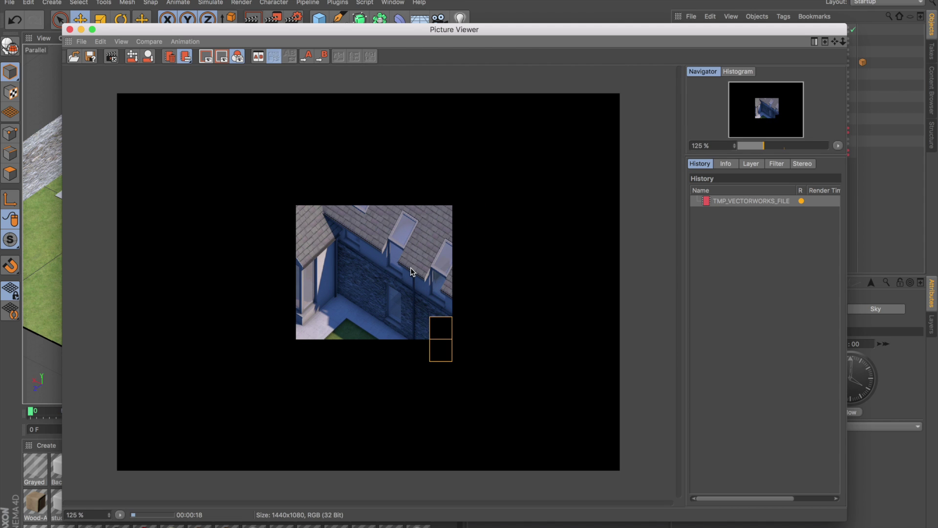
Step: Inspect the render at 200% zoom, then set it back to 100%
{"action": "left_click", "coordinate": [119, 515]}
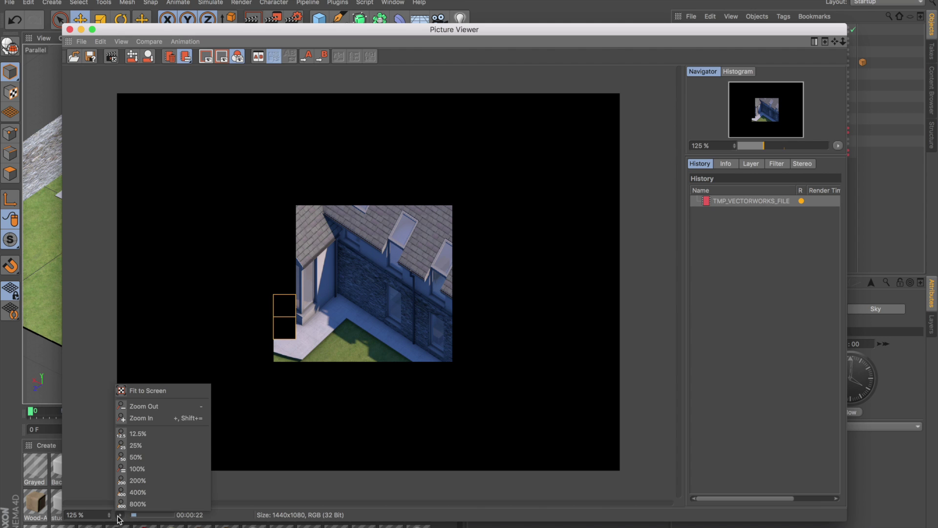
{"action": "left_click", "coordinate": [160, 468]}
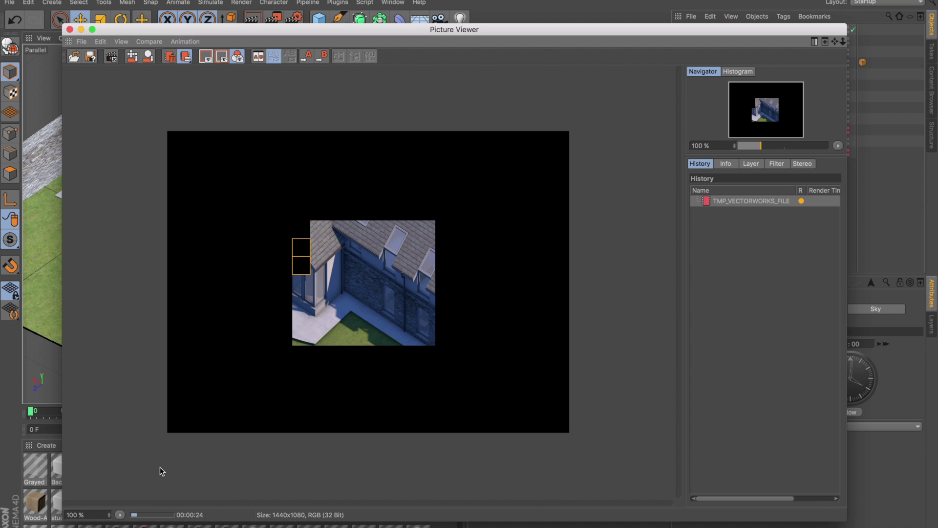
{"action": "left_click", "coordinate": [120, 515]}
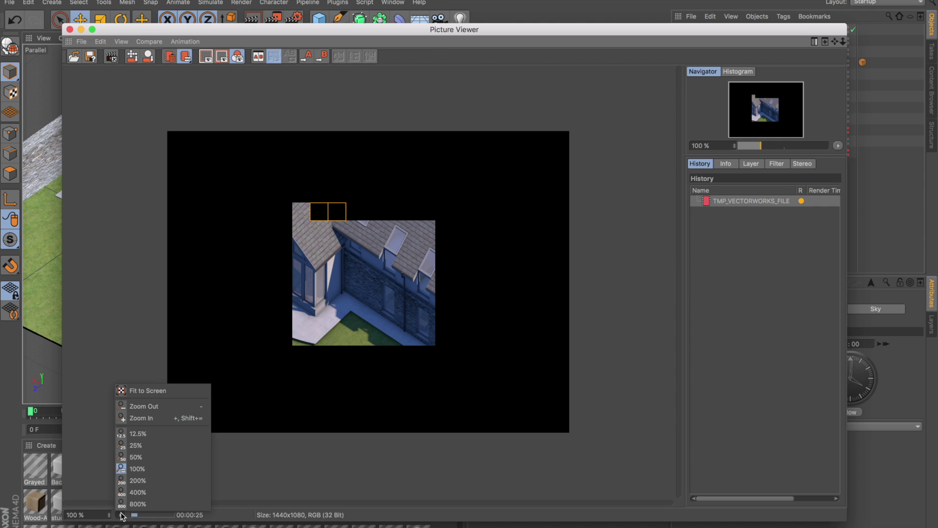
{"action": "left_click", "coordinate": [134, 483]}
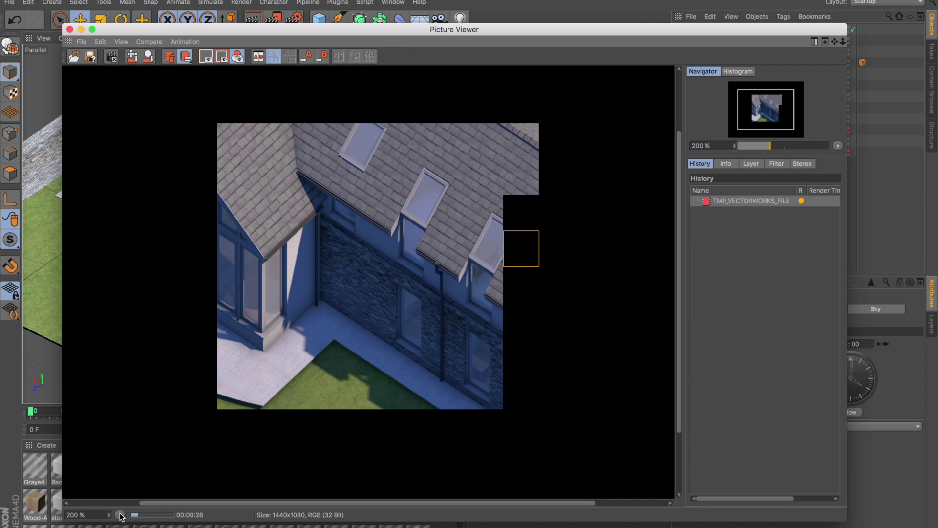
{"action": "left_click", "coordinate": [120, 515]}
{"action": "left_click", "coordinate": [137, 469]}
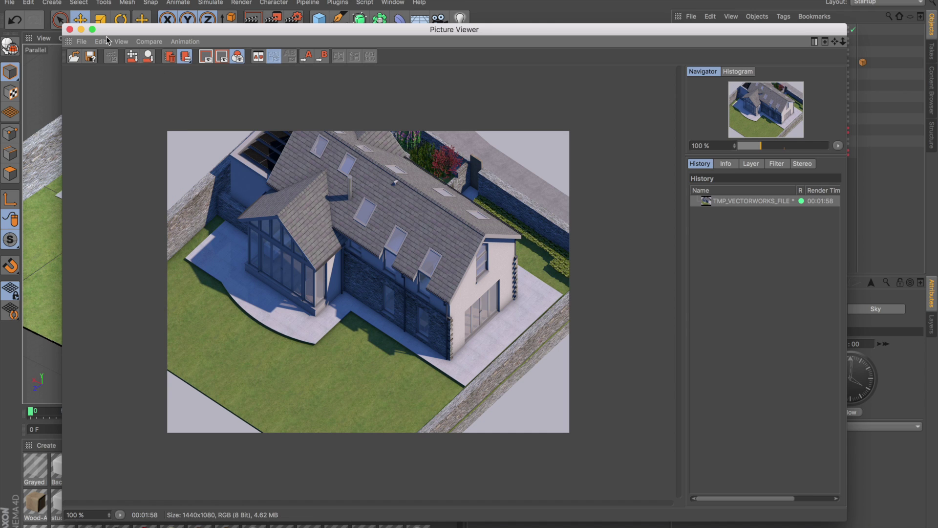
Step: Close Picture Viewer and add the Global Illumination effect in Render Settings
{"action": "left_click", "coordinate": [70, 30]}
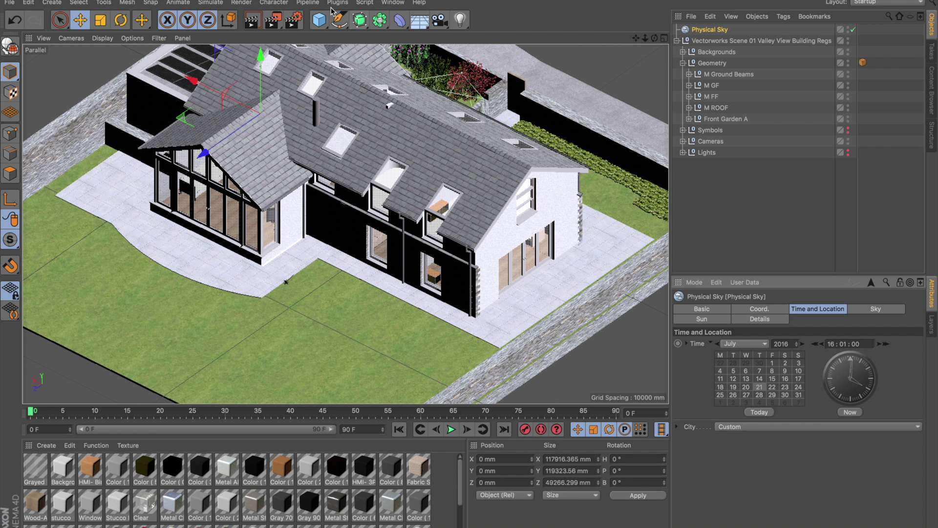
{"action": "left_click", "coordinate": [247, 3]}
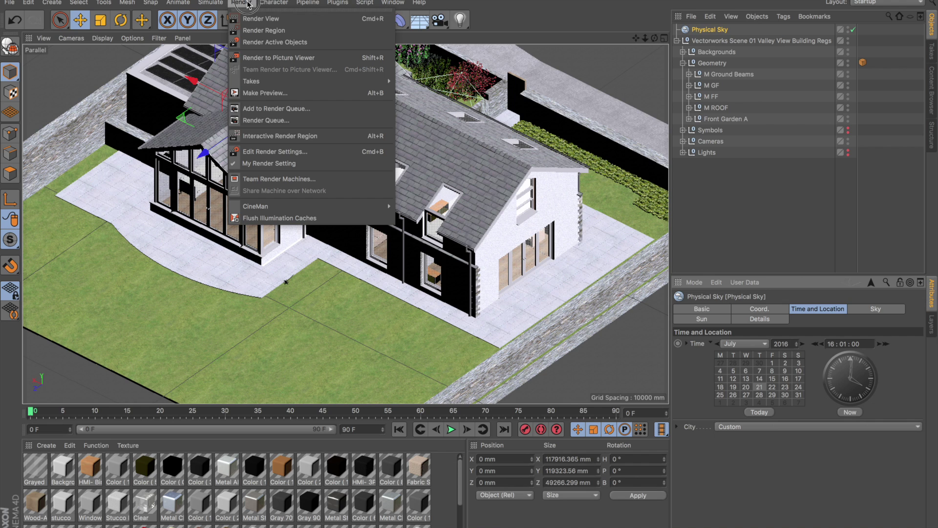
{"action": "left_click", "coordinate": [247, 151]}
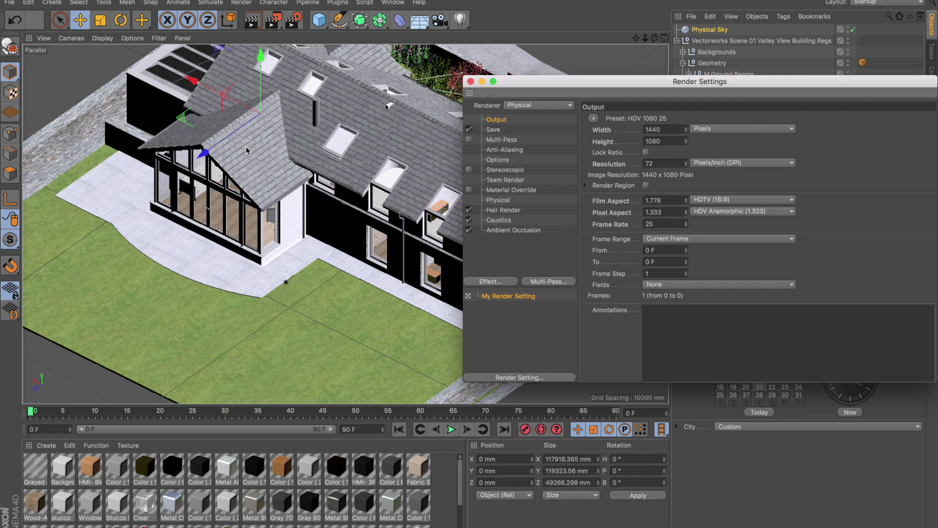
{"action": "left_click", "coordinate": [488, 283]}
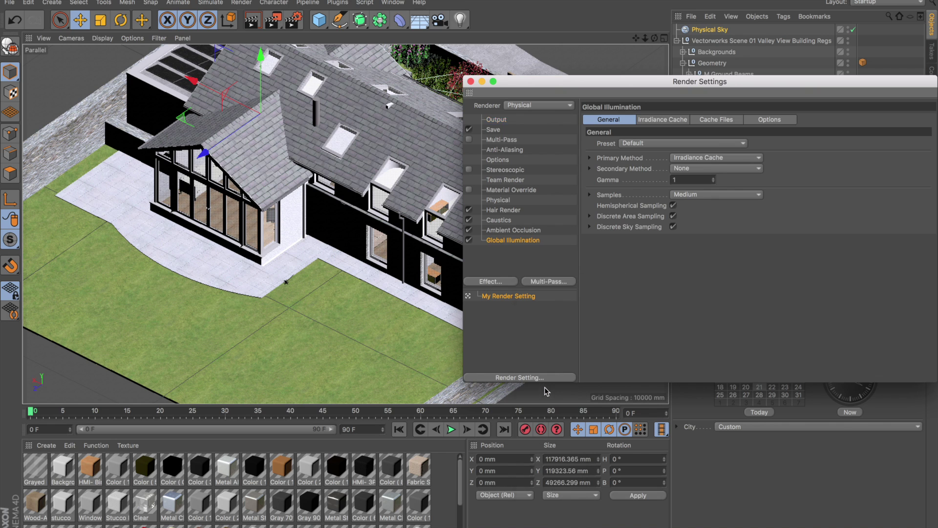
{"action": "left_click_drag", "start_coordinate": [552, 83], "coordinate": [249, 71]}
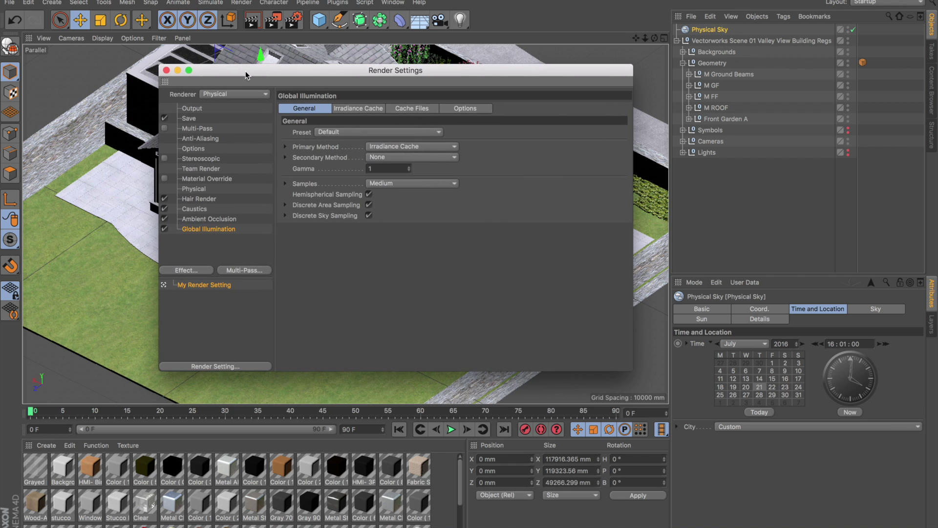
Step: Set the Global Illumination preset to Exterior - Physical Sky and start a new render with Shift+R
{"action": "left_click", "coordinate": [329, 132]}
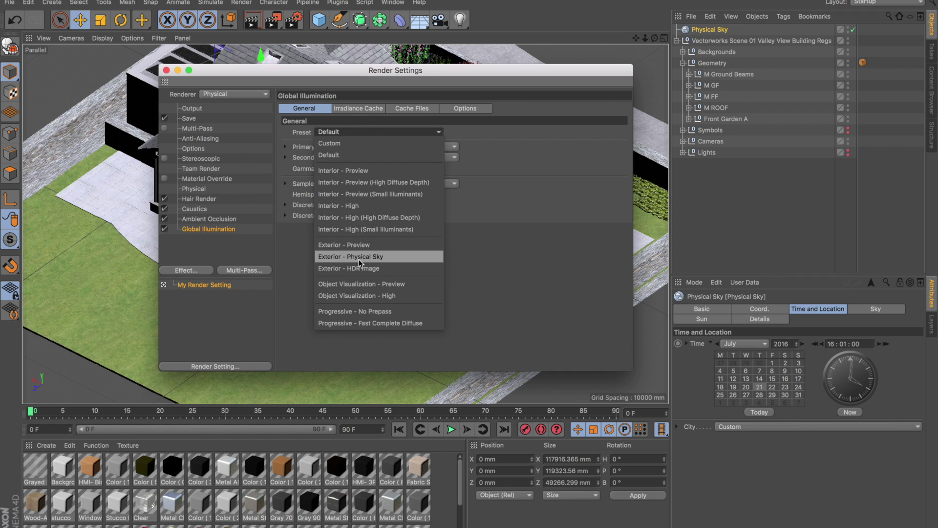
{"action": "left_click", "coordinate": [379, 258]}
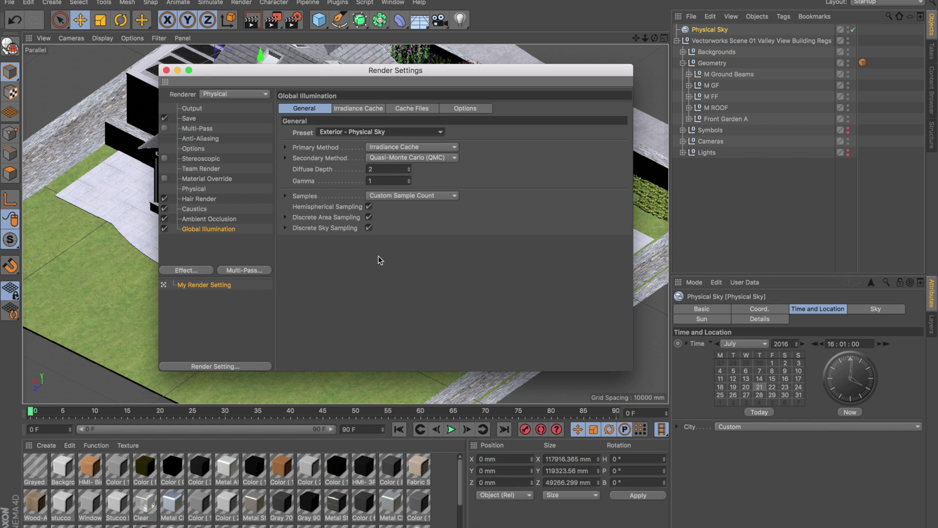
{"action": "left_click", "coordinate": [167, 71]}
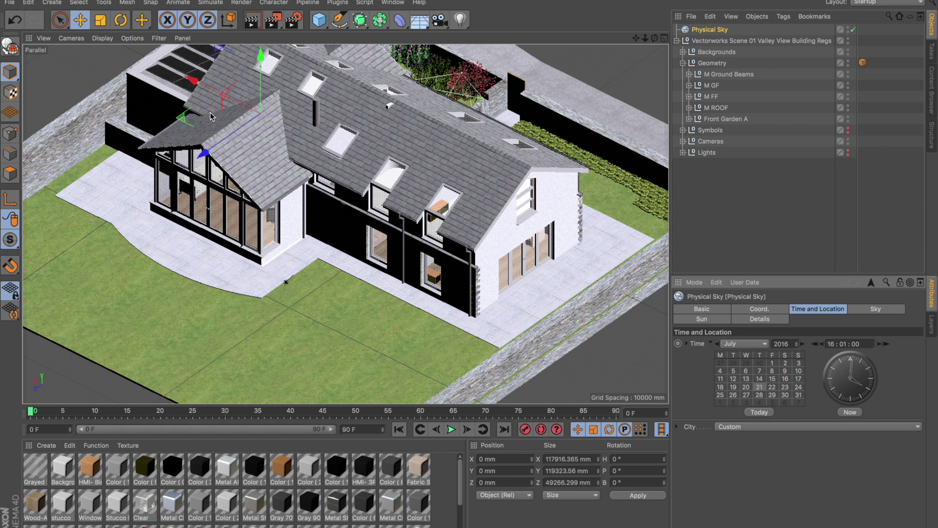
{"action": "key", "text": "shift+r"}
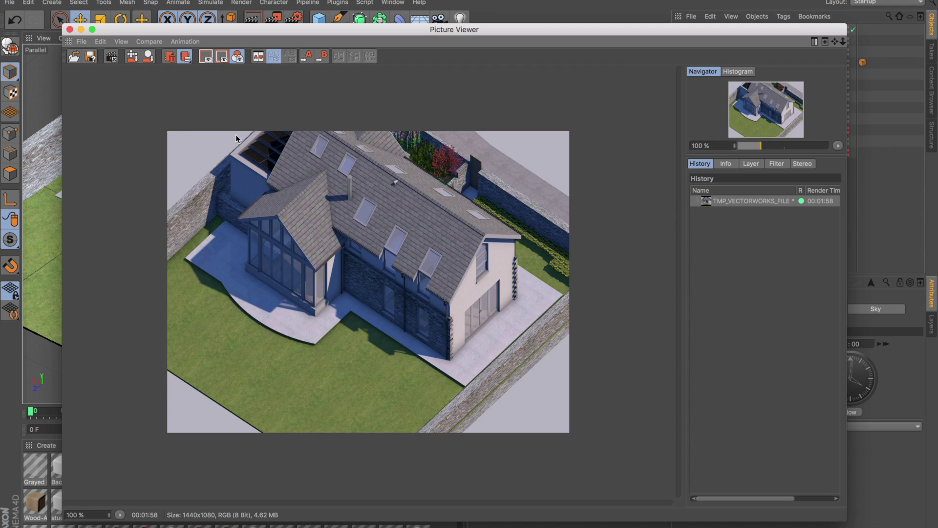
{"action": "key", "text": "shift+r"}
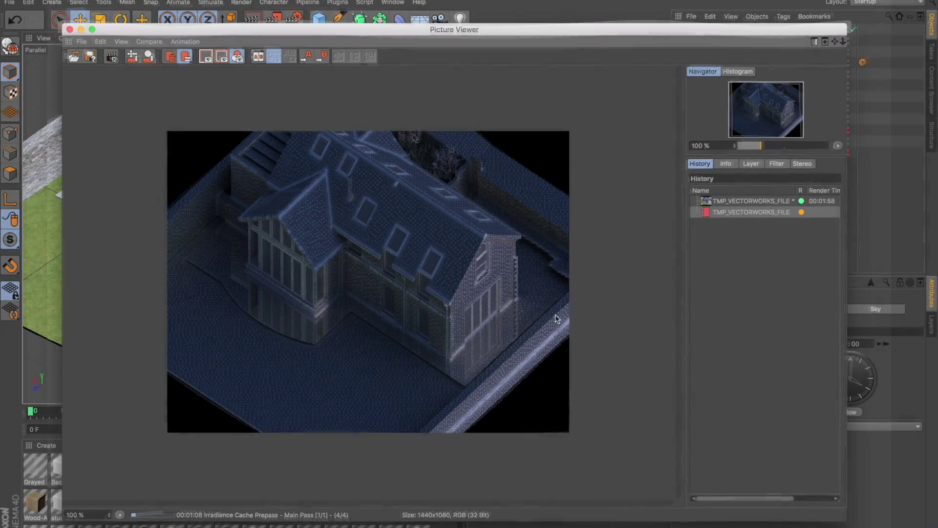
Step: Let the global illumination render run its irradiance cache prepass through to stage 4/4
{"action": "mouse_move", "coordinate": [555, 522]}
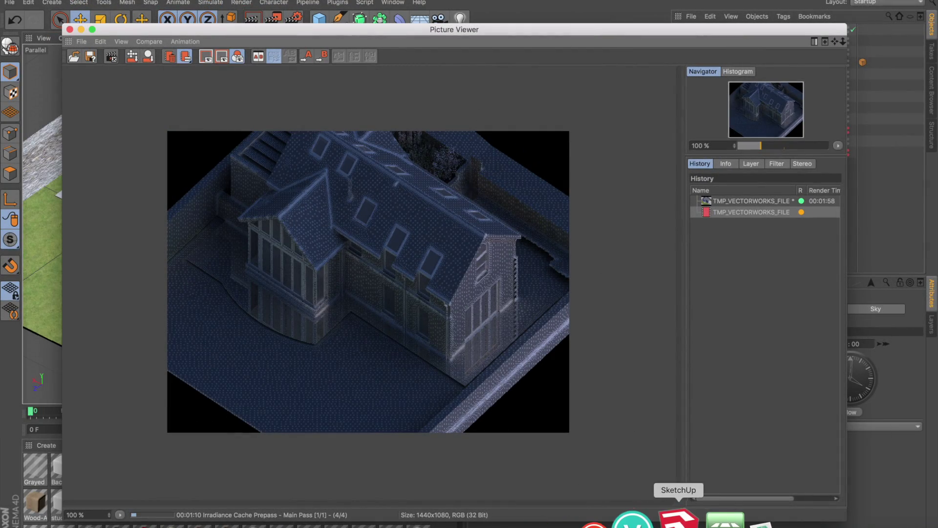
Step: Bring Vectorworks 2017 forward and fly around the house model to a new viewpoint
{"action": "left_click", "coordinate": [668, 519]}
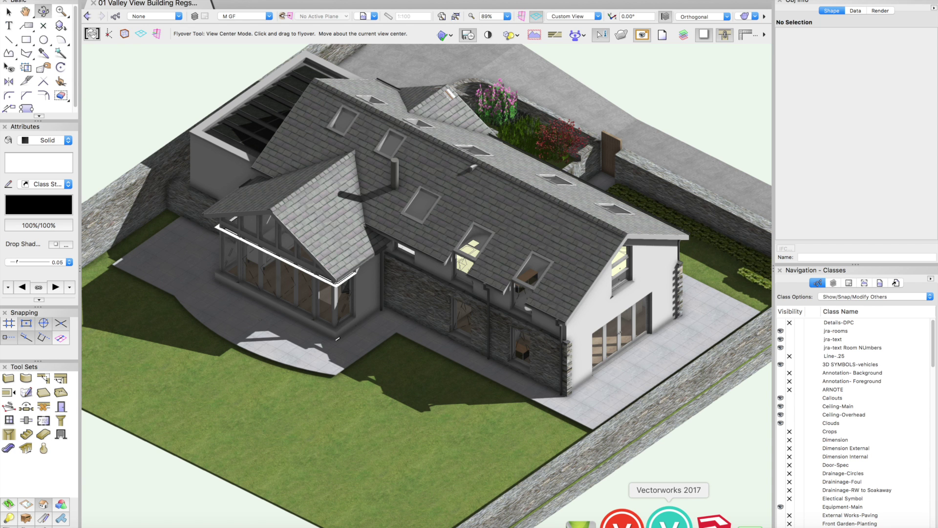
{"action": "left_click_drag", "start_coordinate": [426, 246], "coordinate": [468, 187]}
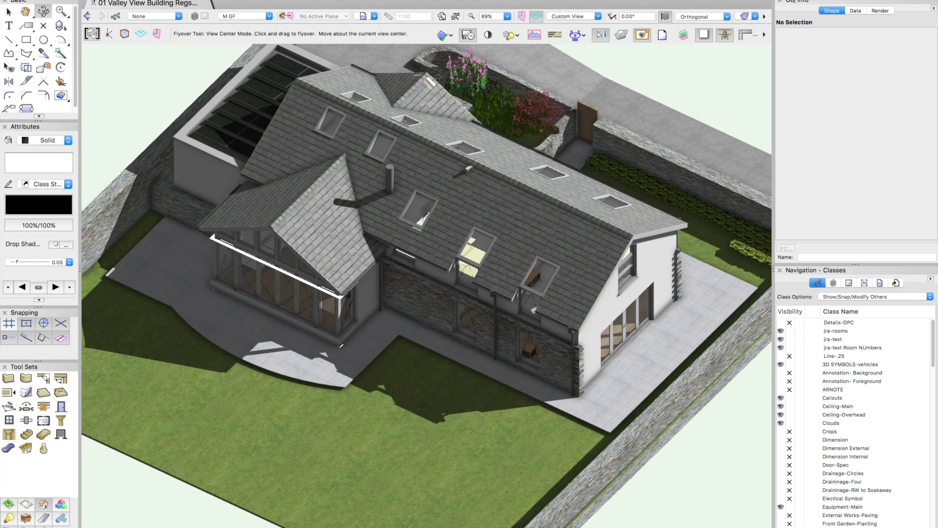
Step: Export all visible objects on all layers with File > Send to Cinema 4D (3D only)
{"action": "left_click", "coordinate": [96, 1]}
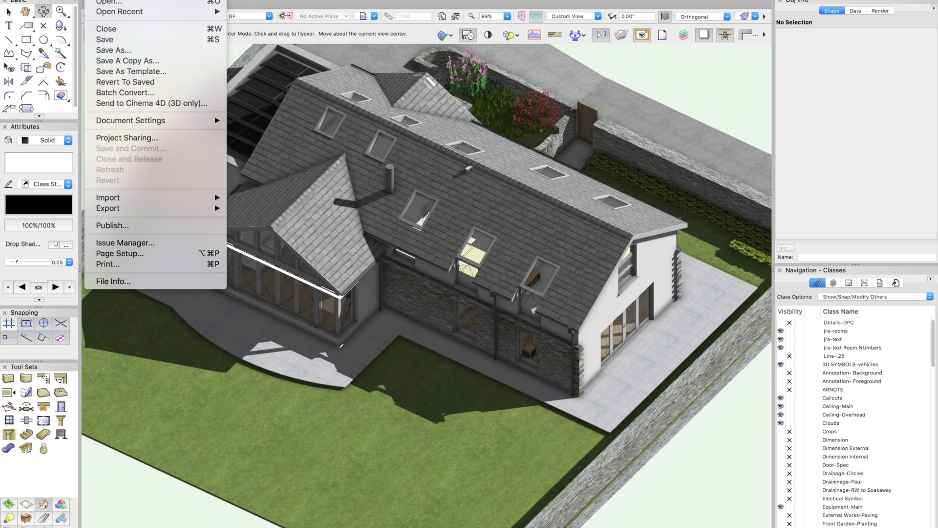
{"action": "left_click", "coordinate": [150, 104]}
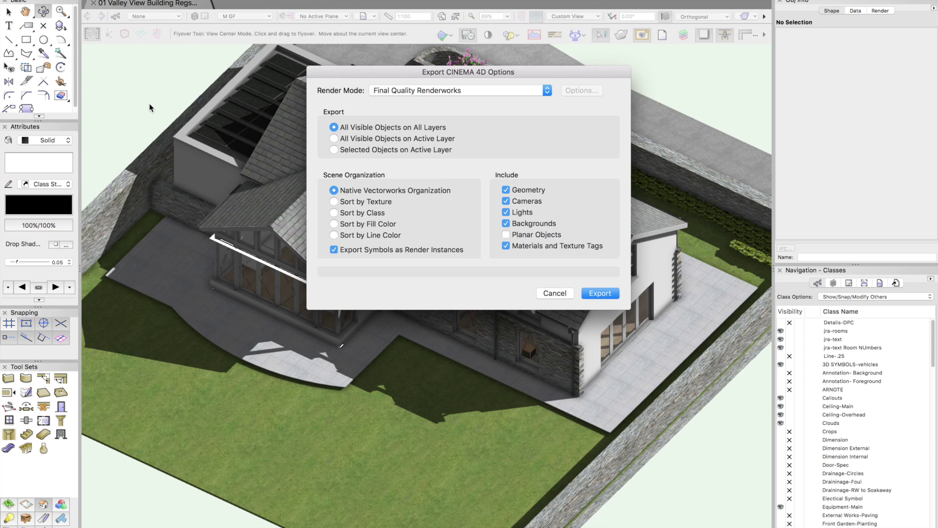
{"action": "left_click", "coordinate": [605, 294]}
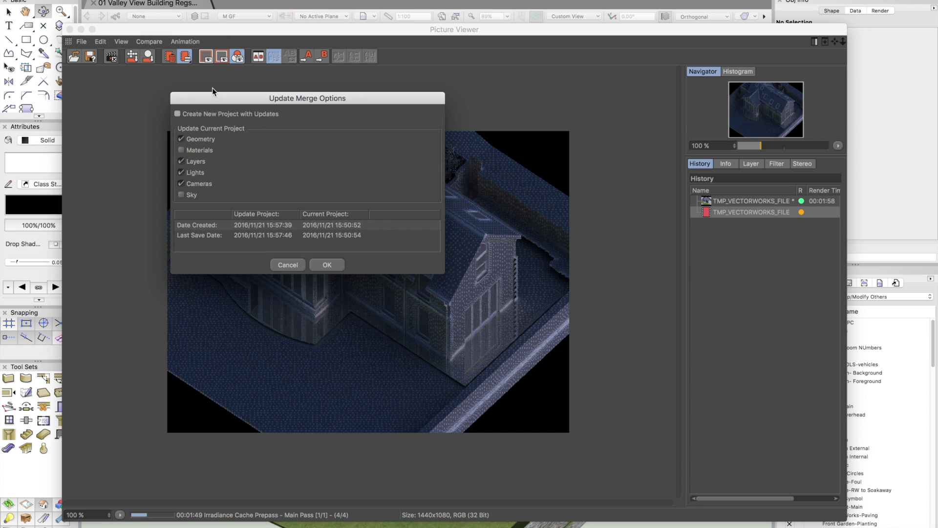
Step: Merge into the current project, updating geometry, layers and cameras but not lights
{"action": "left_click", "coordinate": [177, 113]}
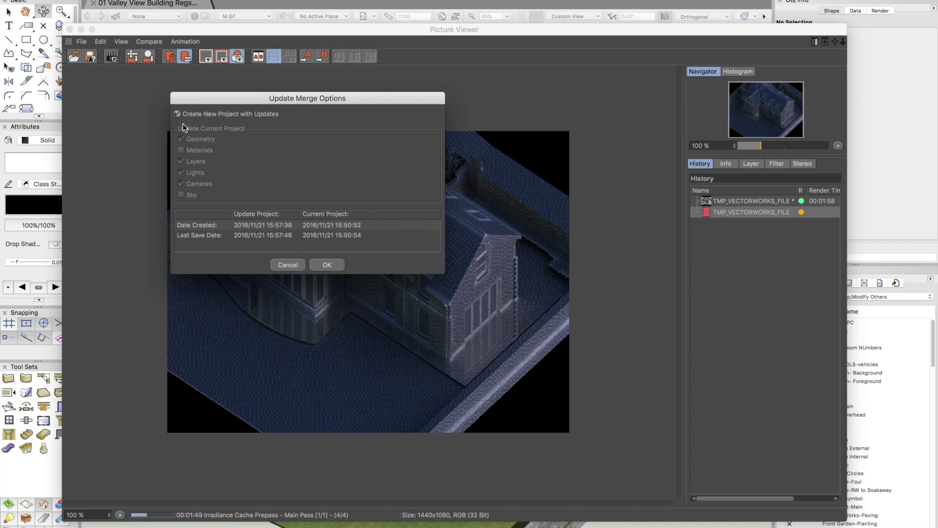
{"action": "left_click", "coordinate": [177, 114]}
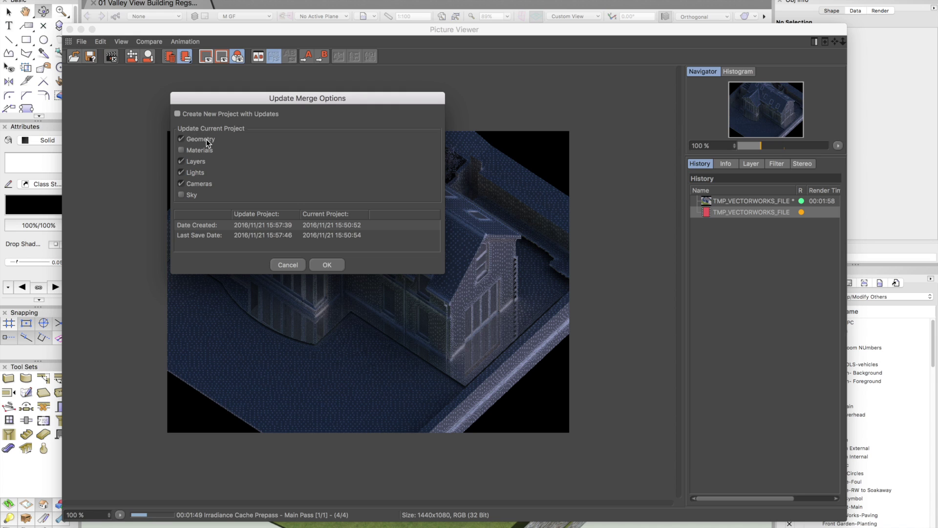
{"action": "left_click", "coordinate": [290, 268]}
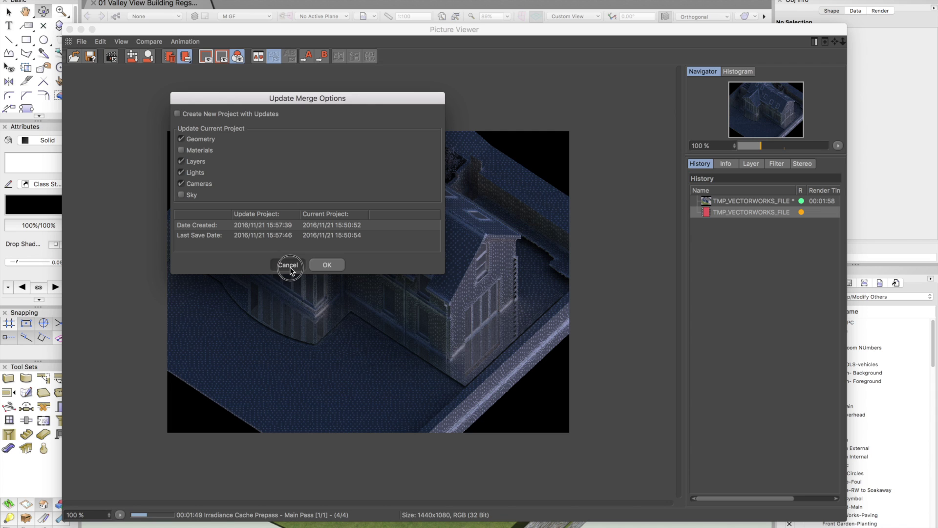
{"action": "left_click_drag", "start_coordinate": [290, 269], "coordinate": [524, 97]}
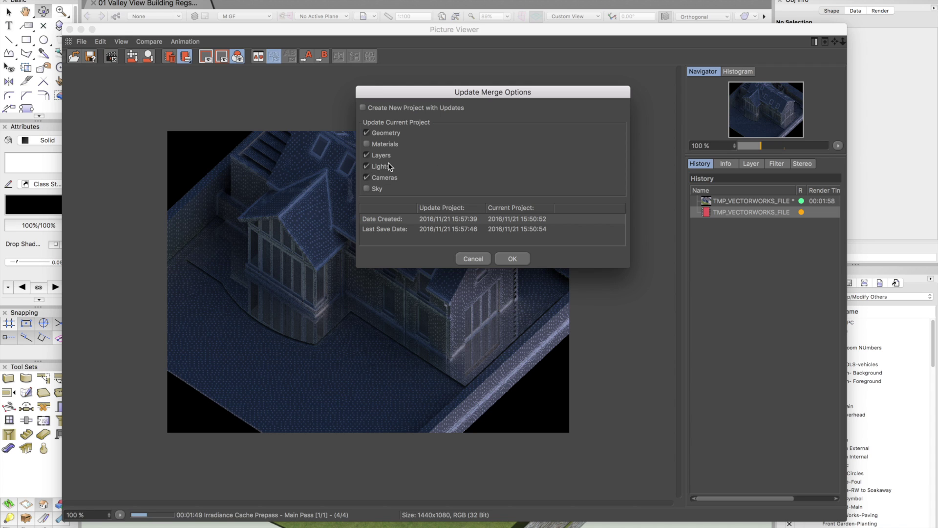
{"action": "left_click", "coordinate": [367, 167]}
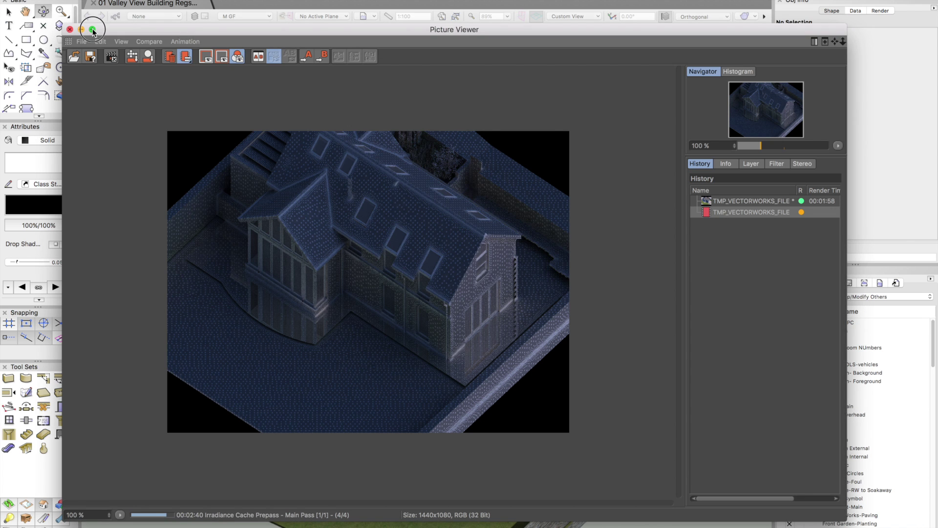
Step: Enlarge the Picture Viewer and flip between the finished and in-progress renders in History
{"action": "left_click", "coordinate": [93, 30]}
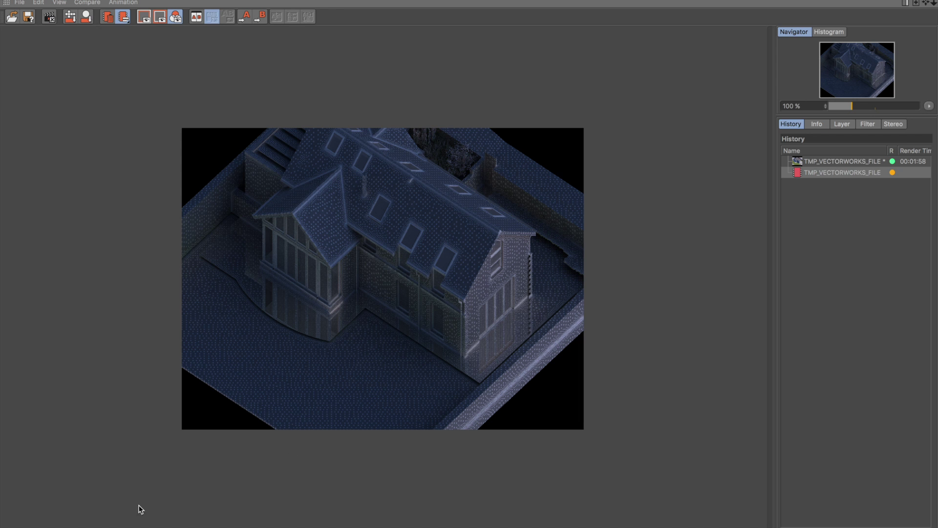
{"action": "left_click", "coordinate": [807, 161]}
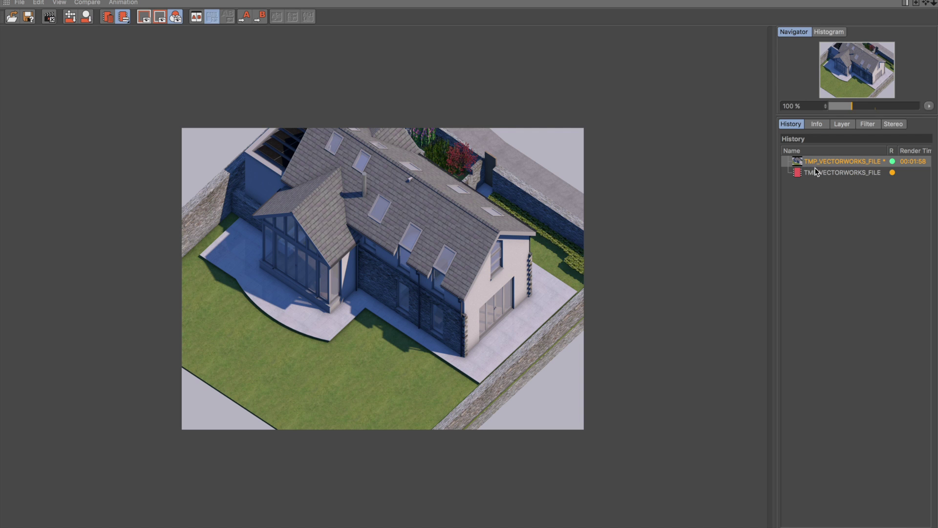
{"action": "left_click", "coordinate": [819, 173]}
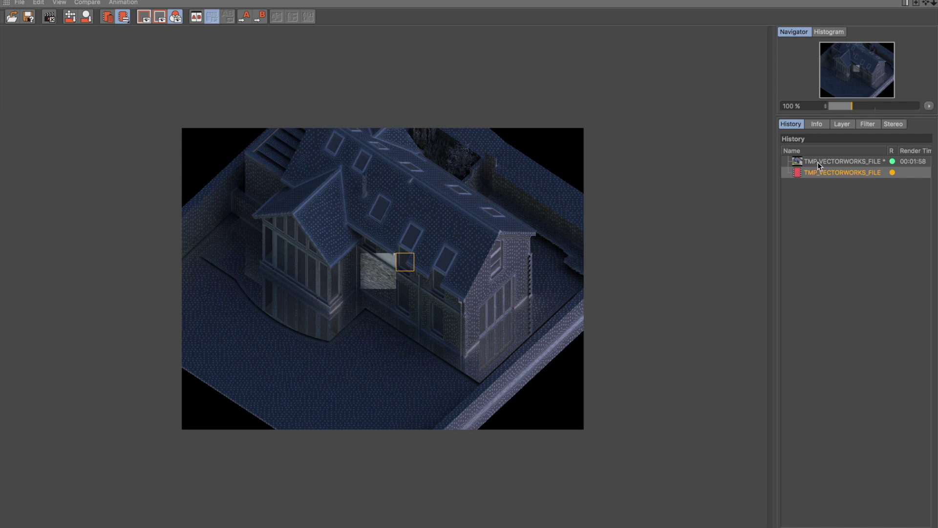
{"action": "left_click", "coordinate": [817, 162]}
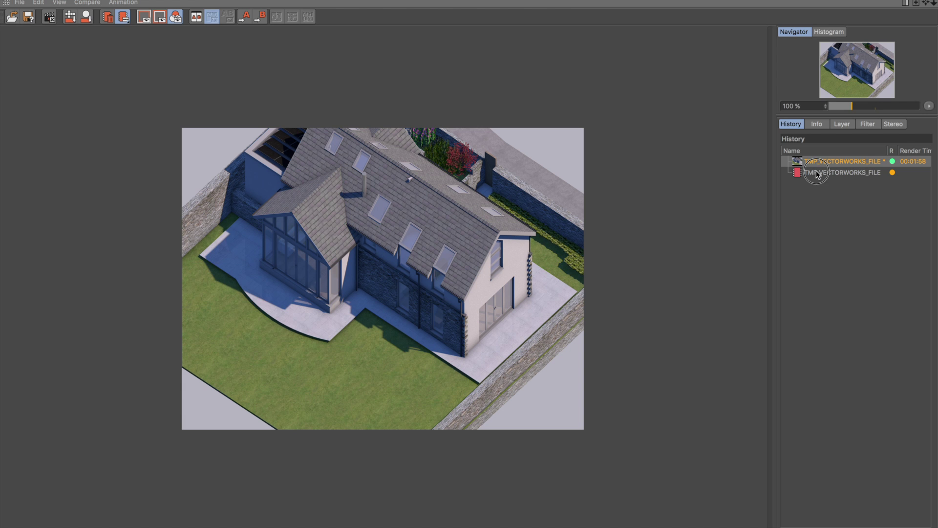
{"action": "left_click", "coordinate": [816, 170]}
{"action": "left_click", "coordinate": [815, 160]}
Step: Set the finished render as A and the in-progress render as B, adjusting the divide
{"action": "left_click", "coordinate": [246, 19]}
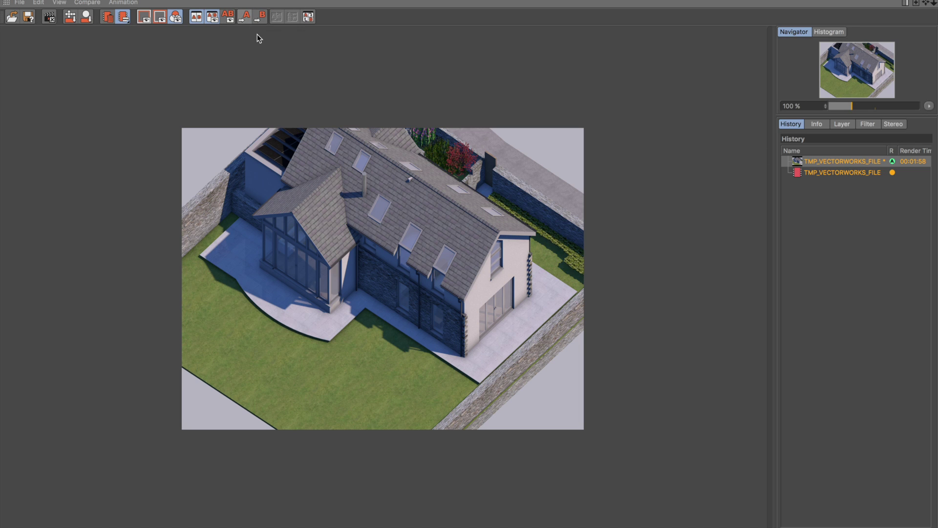
{"action": "left_click", "coordinate": [837, 174]}
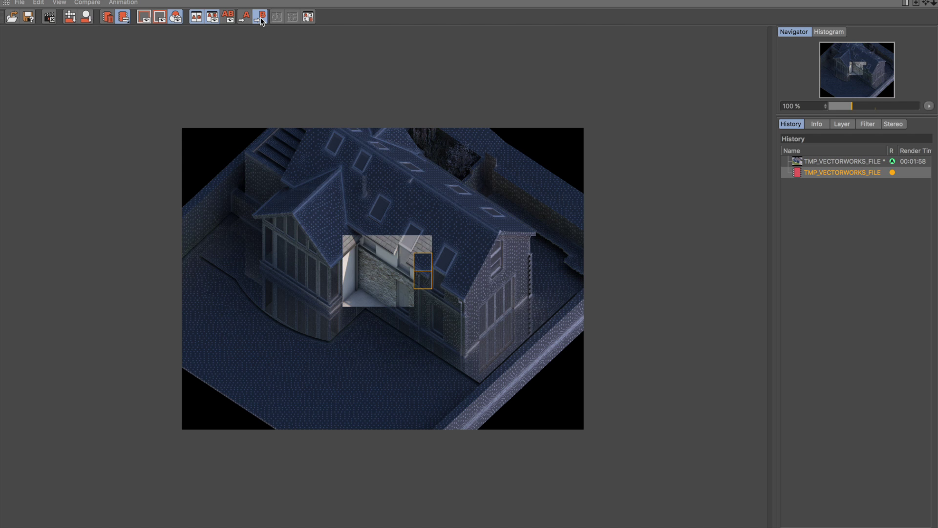
{"action": "left_click", "coordinate": [261, 18]}
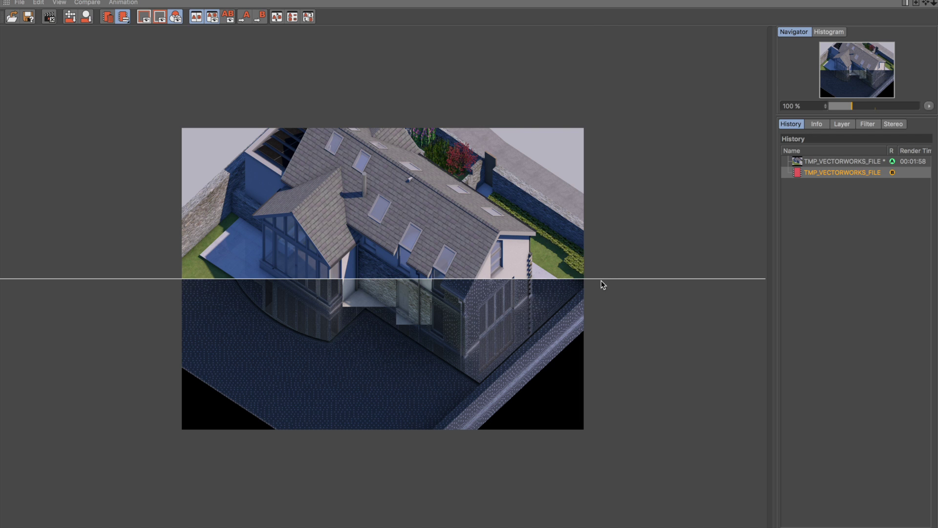
{"action": "mouse_move", "coordinate": [600, 278]}
{"action": "left_mouse_down"}
{"action": "mouse_move", "coordinate": [597, 218]}
{"action": "mouse_move", "coordinate": [597, 302]}
{"action": "mouse_move", "coordinate": [589, 244]}
{"action": "mouse_move", "coordinate": [588, 280]}
{"action": "mouse_move", "coordinate": [601, 229]}
{"action": "mouse_move", "coordinate": [603, 287]}
{"action": "left_mouse_up"}
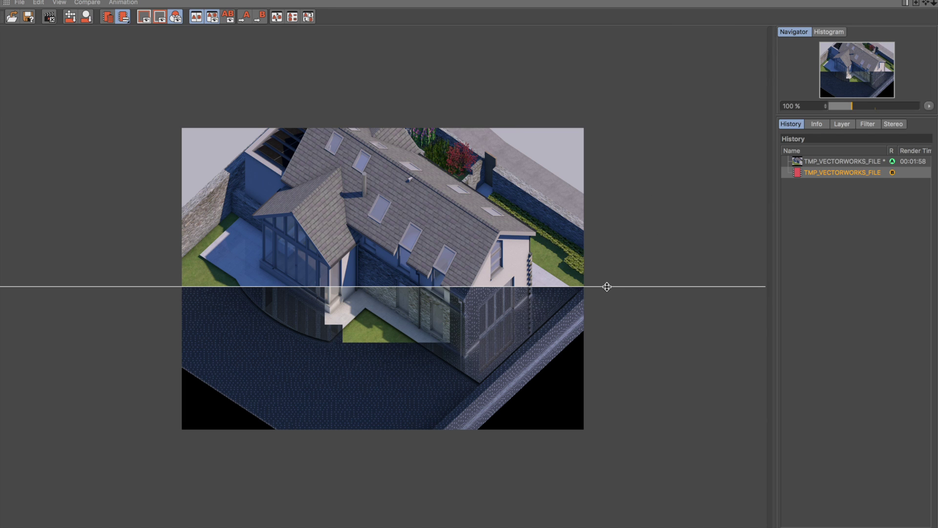
{"action": "left_click_drag", "start_coordinate": [607, 287], "coordinate": [609, 176]}
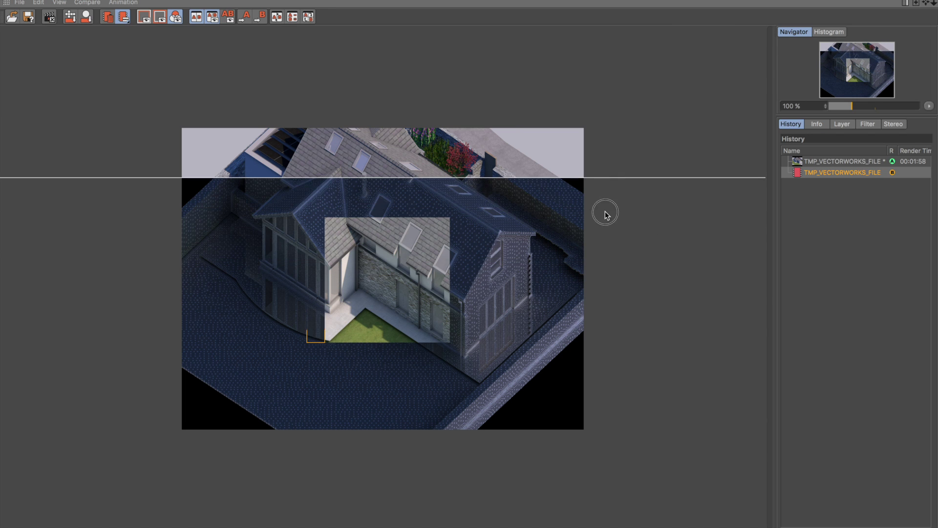
{"action": "left_click_drag", "start_coordinate": [605, 215], "coordinate": [616, 245]}
{"action": "left_click", "coordinate": [817, 163]}
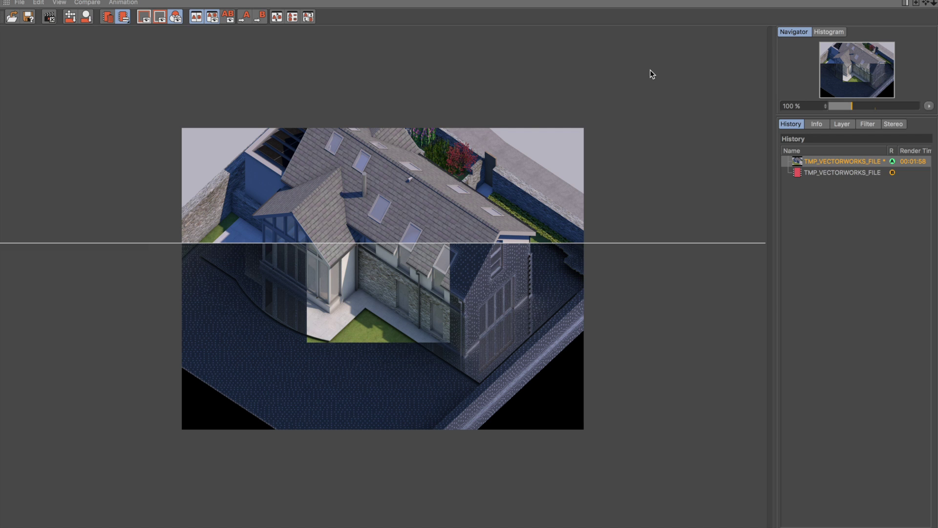
Step: Swap A and B, split the comparison vertically, and move the divide across the house
{"action": "left_click", "coordinate": [207, 20]}
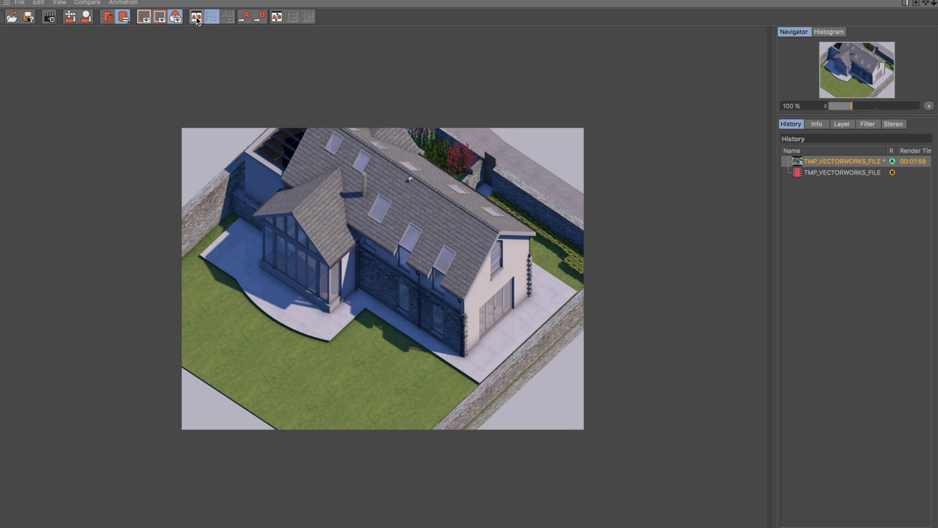
{"action": "left_click", "coordinate": [197, 20]}
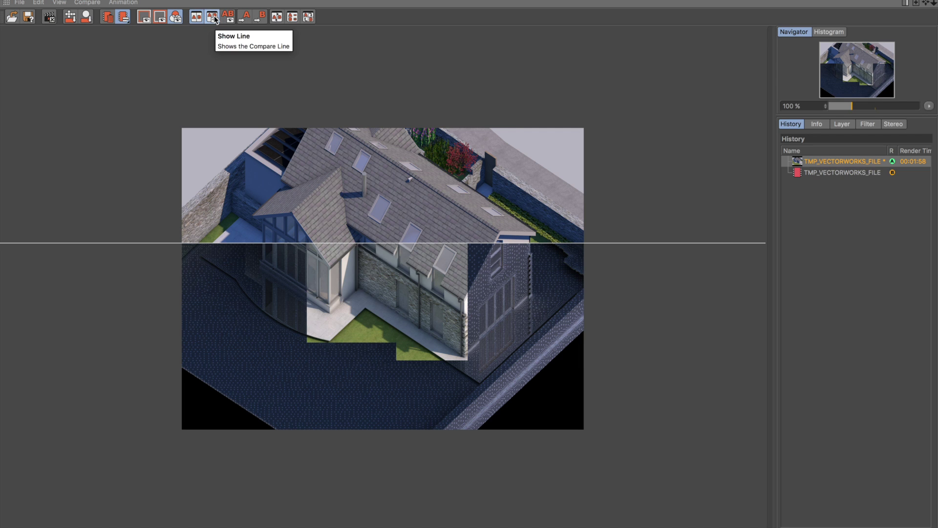
{"action": "left_click", "coordinate": [292, 18]}
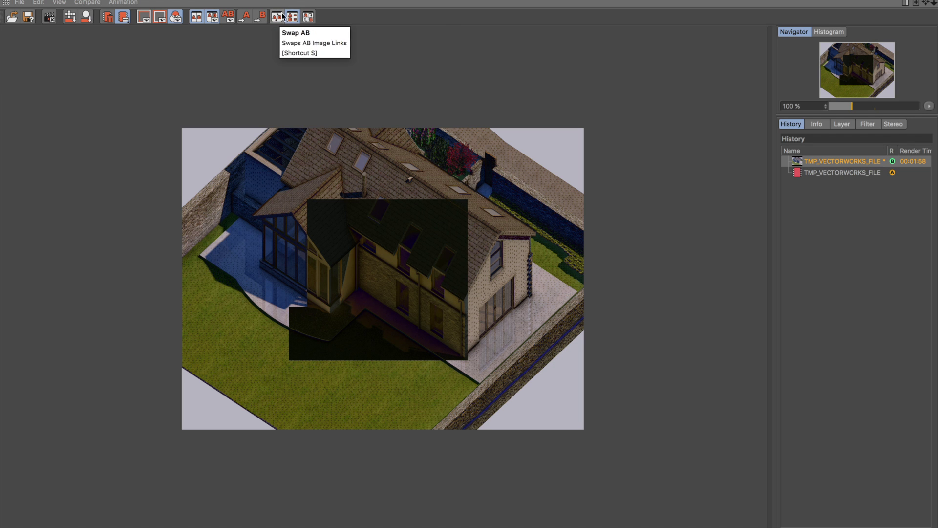
{"action": "left_click", "coordinate": [310, 18]}
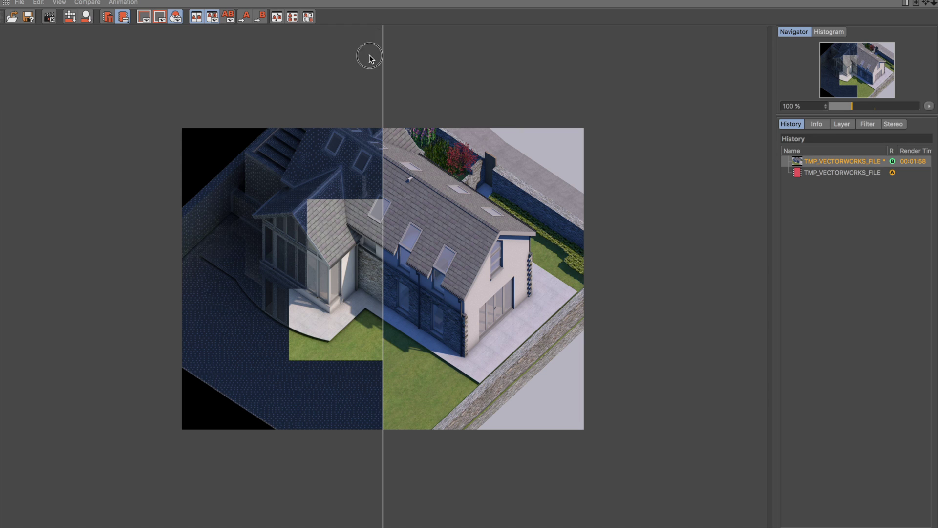
{"action": "left_click_drag", "start_coordinate": [383, 84], "coordinate": [428, 100]}
{"action": "scroll", "coordinate": [398, 275], "scroll_direction": "up", "scroll_amount": 3}
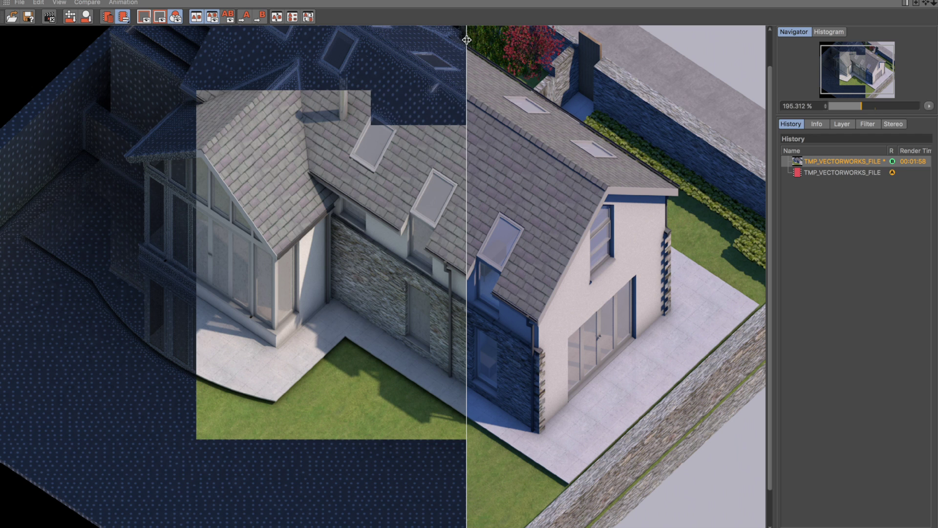
{"action": "mouse_move", "coordinate": [467, 39]}
{"action": "left_mouse_down"}
{"action": "mouse_move", "coordinate": [293, 60]}
{"action": "mouse_move", "coordinate": [470, 74]}
{"action": "left_mouse_up"}
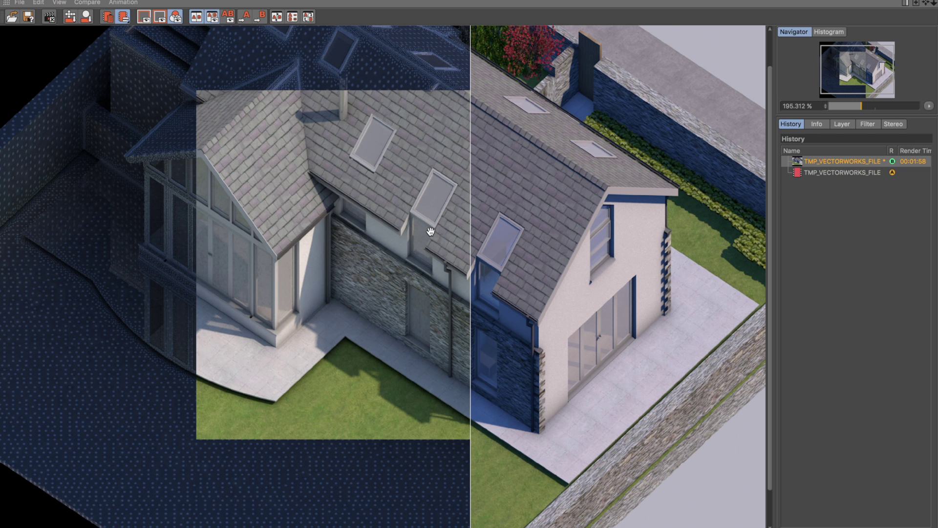
{"action": "scroll", "coordinate": [430, 232], "scroll_direction": "down", "scroll_amount": 3}
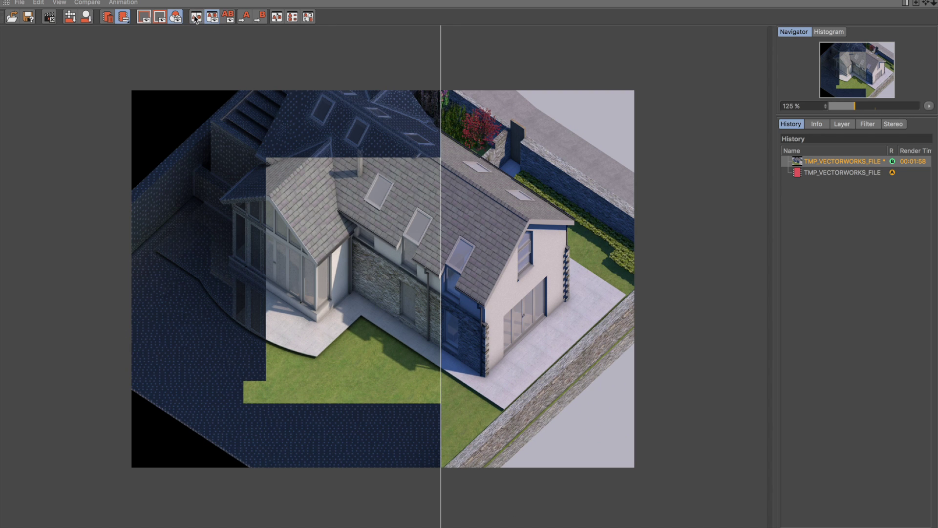
Step: End the A/B comparison, show the in-progress render, and return to Vectorworks 2017
{"action": "left_click", "coordinate": [195, 18]}
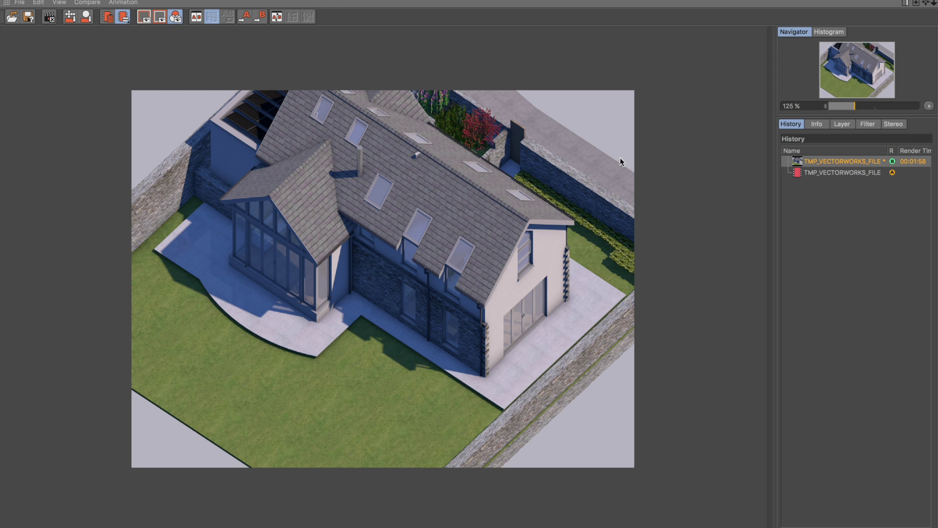
{"action": "left_click", "coordinate": [796, 174]}
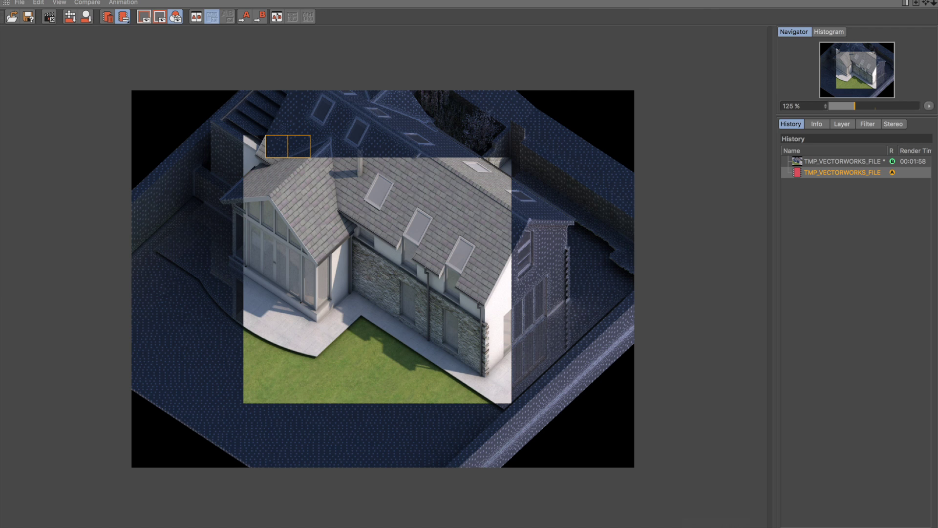
{"action": "mouse_move", "coordinate": [683, 519]}
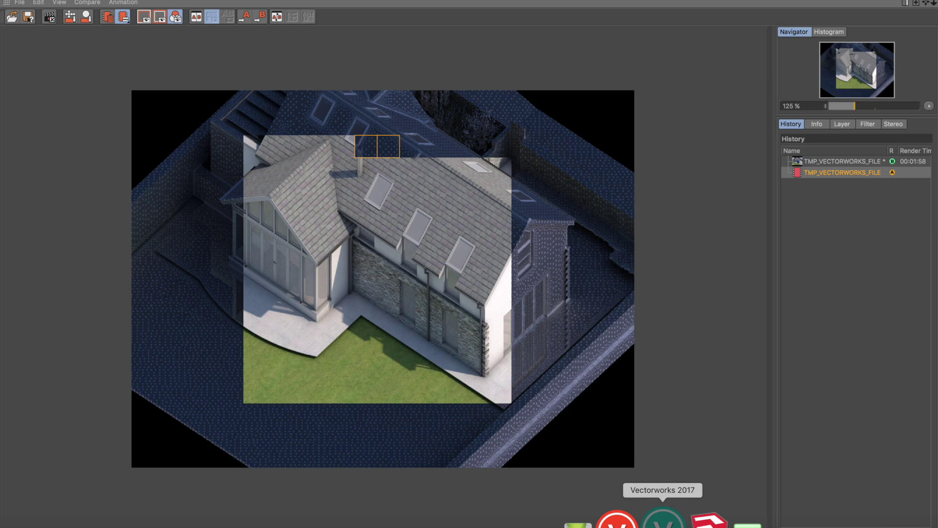
{"action": "left_click", "coordinate": [663, 521]}
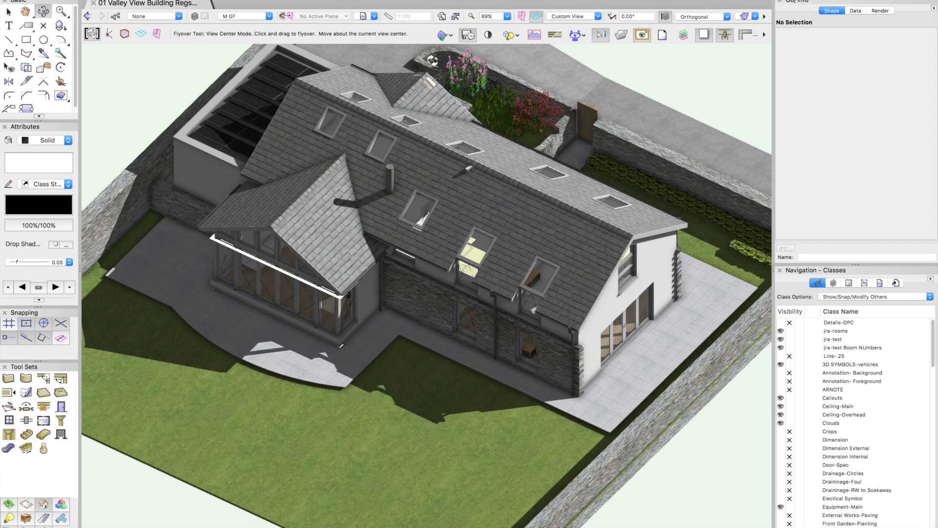
Step: Switch the house to Top/Plan, fit it to the window, and tilt into a rendered 3D view
{"action": "left_click", "coordinate": [598, 17]}
{"action": "left_click", "coordinate": [588, 34]}
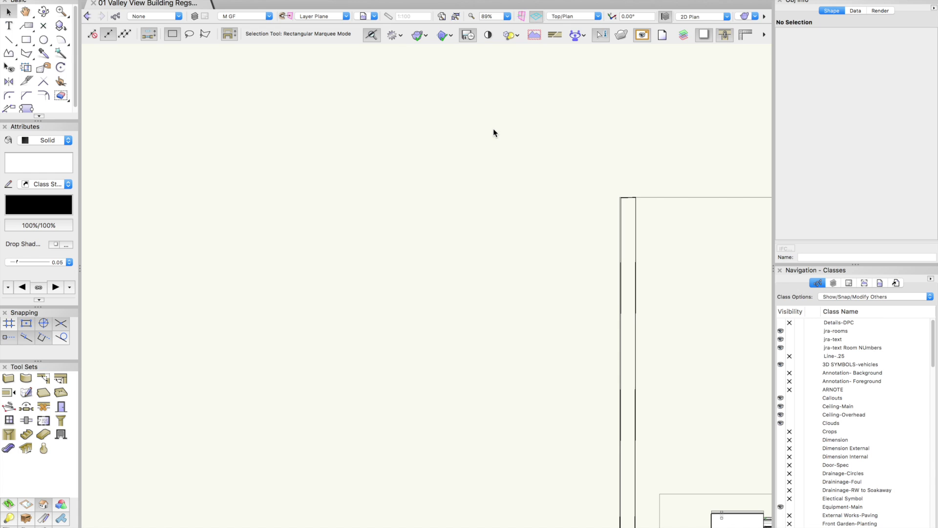
{"action": "key", "text": "super+4"}
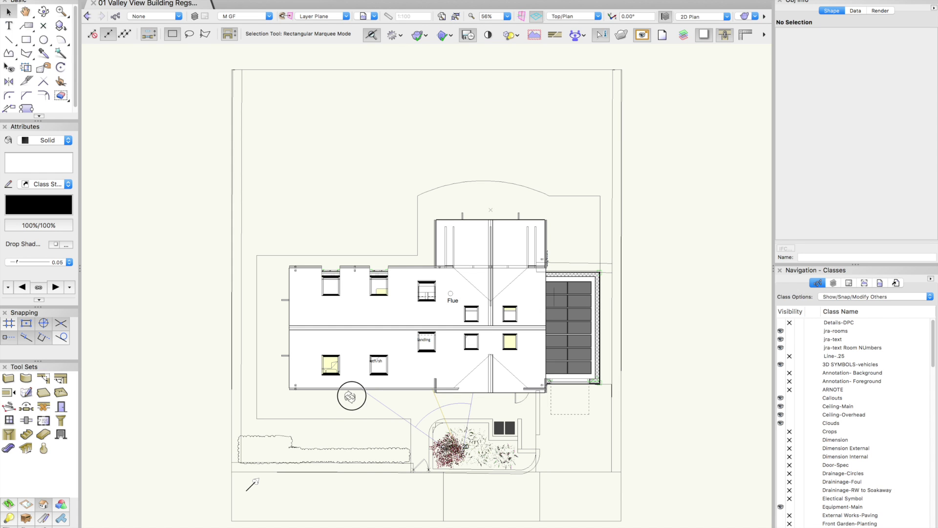
{"action": "middle_click_drag", "start_coordinate": [368, 335], "coordinate": [721, 338], "text": "shift"}
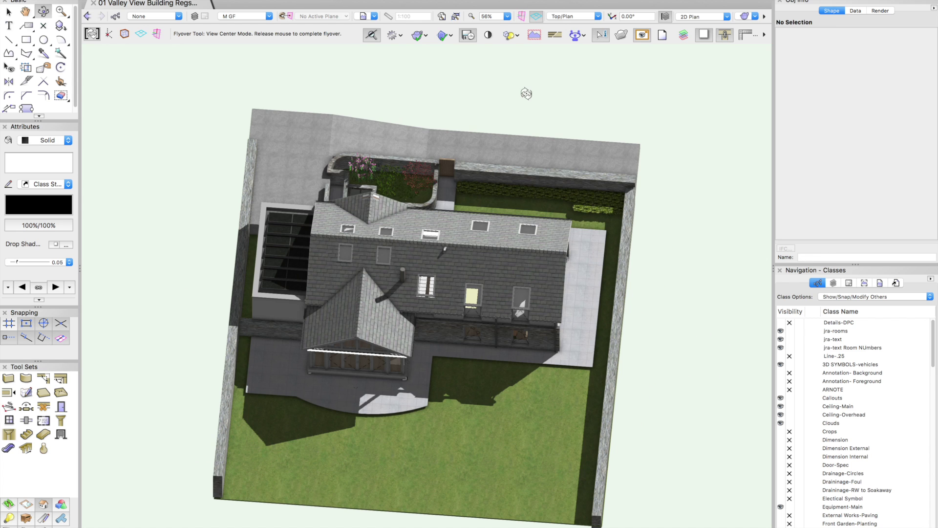
{"action": "mouse_move", "coordinate": [617, 523]}
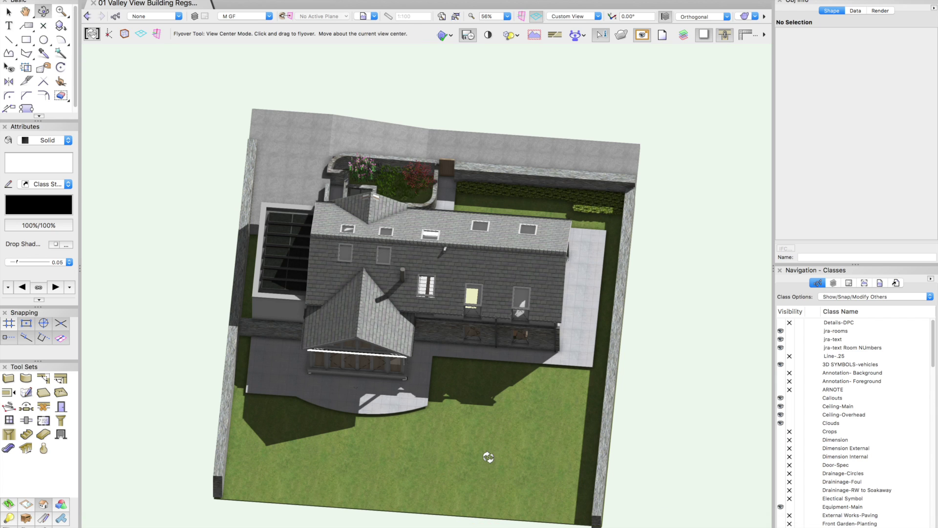
{"action": "mouse_move", "coordinate": [525, 521]}
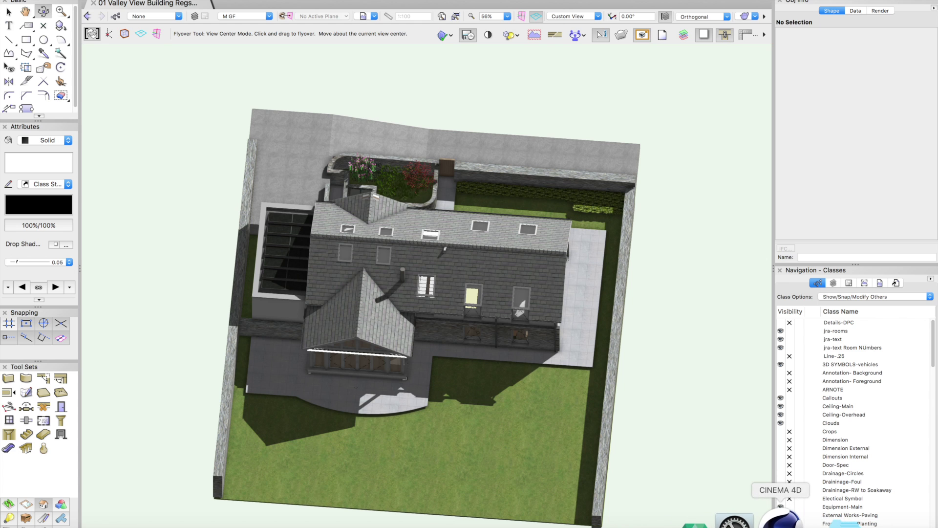
Step: Zoom the Picture Viewer render to about 305% to inspect the roof and stone wall detail
{"action": "left_click", "coordinate": [781, 520]}
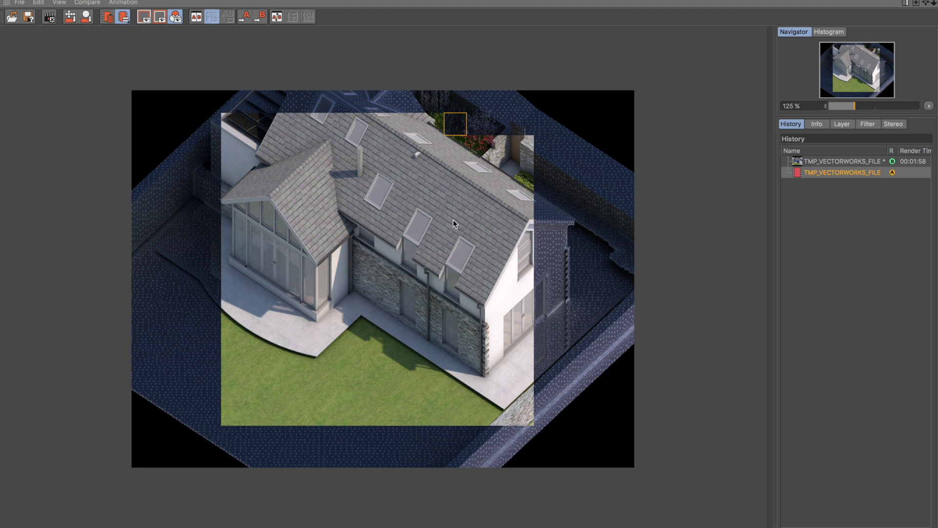
{"action": "scroll", "coordinate": [417, 243], "scroll_direction": "up", "scroll_amount": 4}
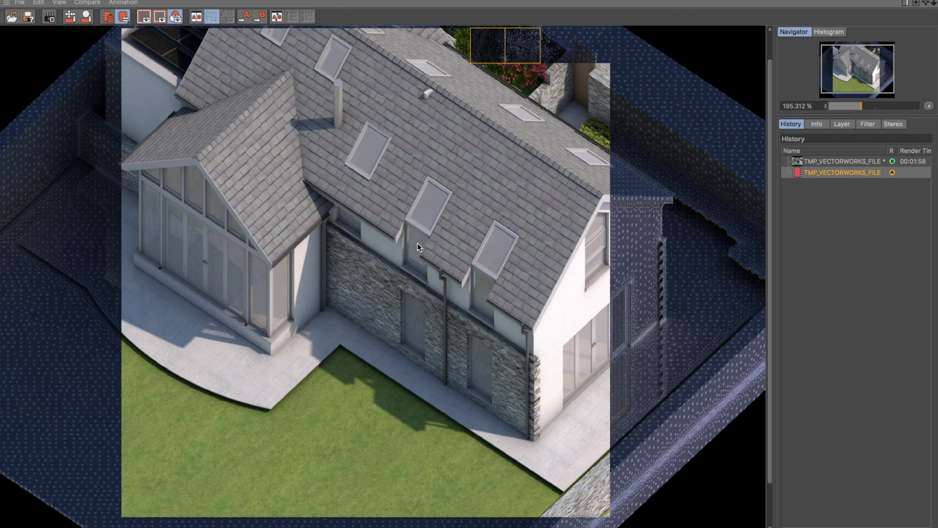
{"action": "scroll", "coordinate": [418, 242], "scroll_direction": "up", "scroll_amount": 1}
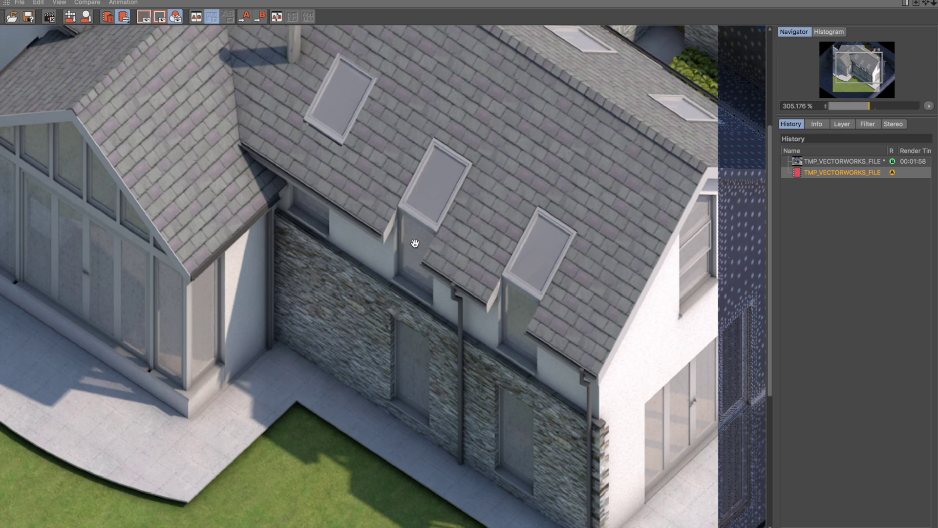
{"action": "scroll", "coordinate": [415, 243], "scroll_direction": "down", "scroll_amount": 4}
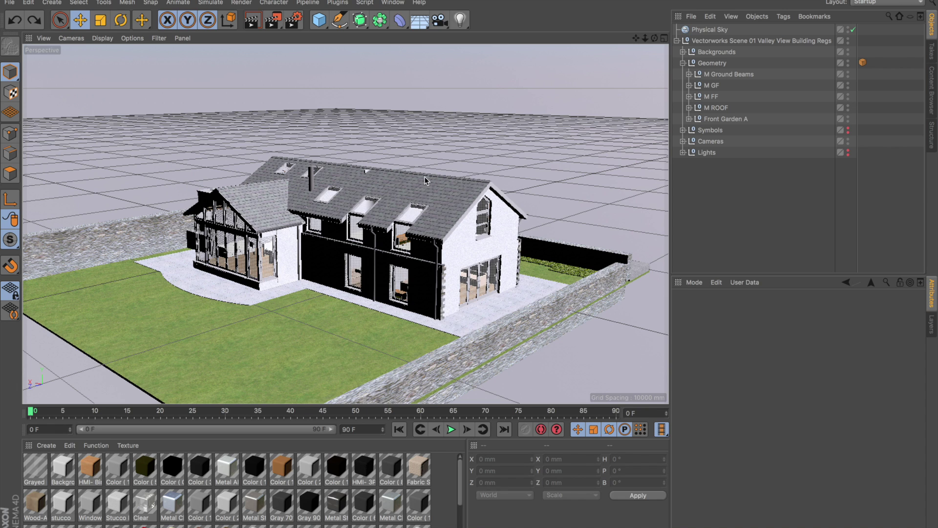
Step: Select M ROOF and record its starting position as a keyframe at frame 0
{"action": "left_click", "coordinate": [717, 108]}
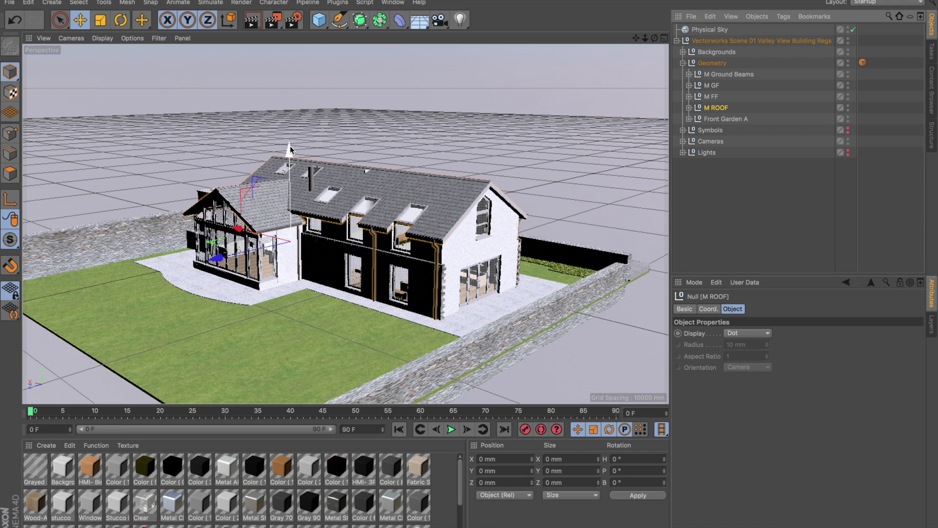
{"action": "left_click_drag", "start_coordinate": [290, 149], "coordinate": [291, 97]}
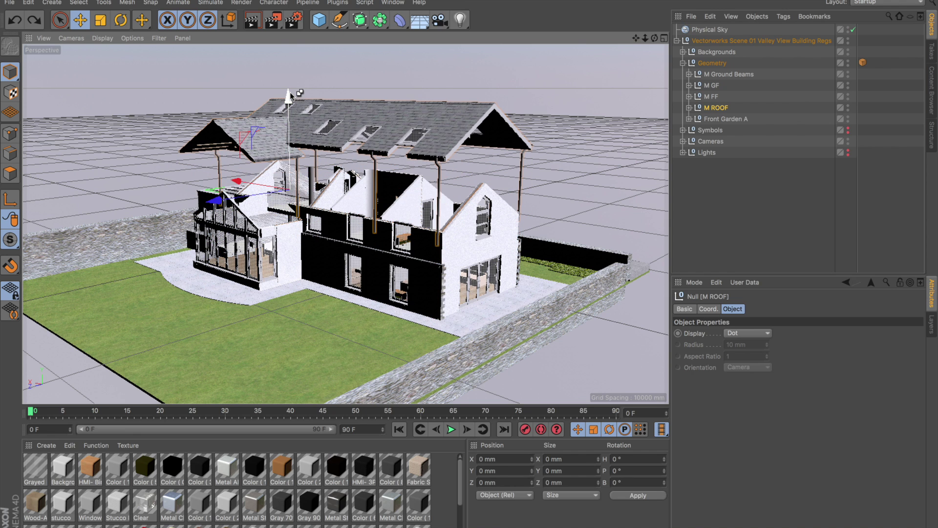
{"action": "key", "text": "ctrl+z"}
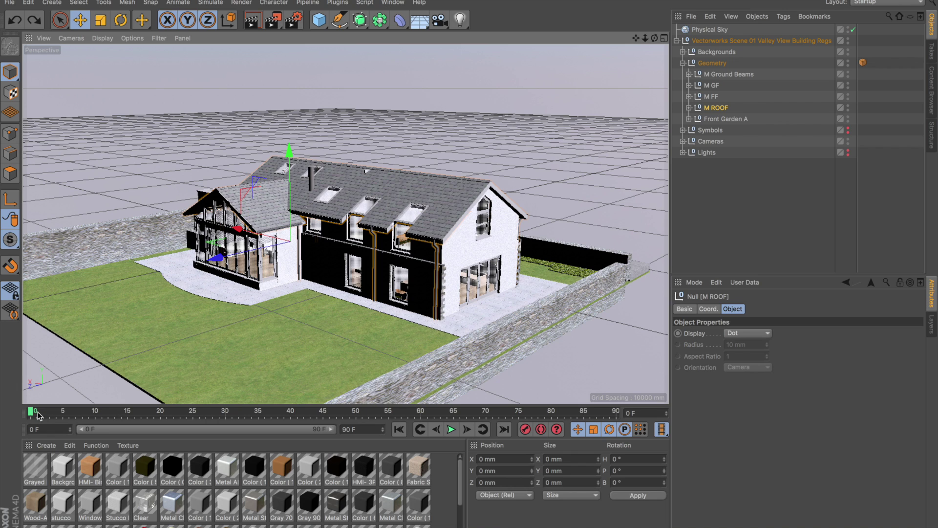
{"action": "left_click", "coordinate": [525, 430]}
Step: At frame 90 raise the roof on Y, record a keyframe, and play the animation
{"action": "left_click_drag", "start_coordinate": [30, 413], "coordinate": [616, 415]}
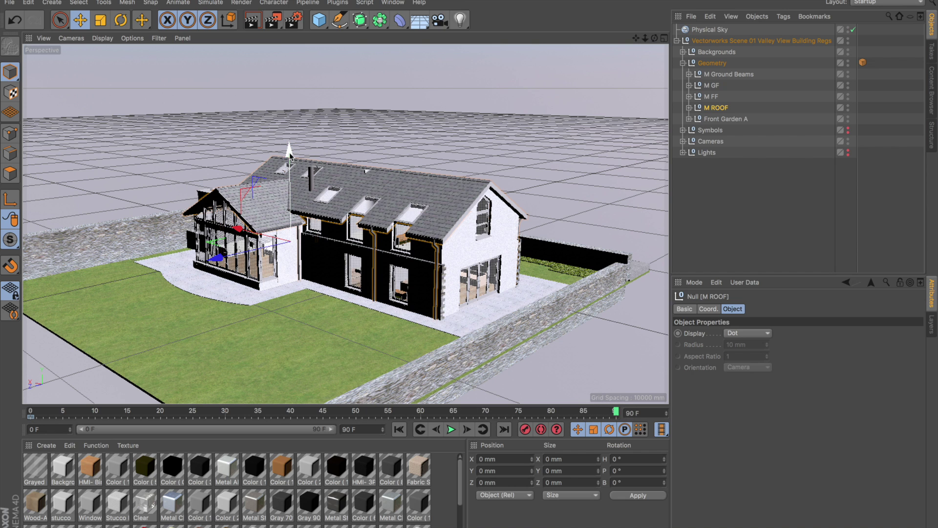
{"action": "left_click_drag", "start_coordinate": [289, 154], "coordinate": [279, 59]}
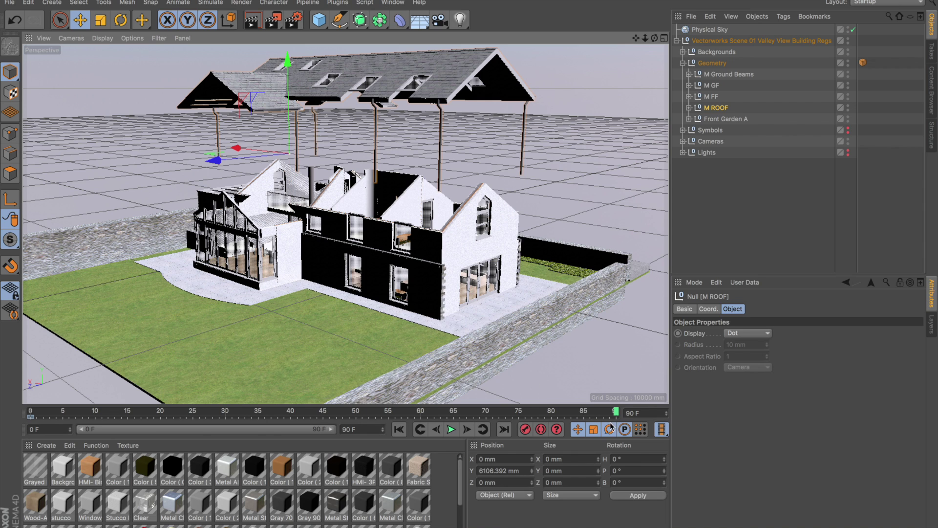
{"action": "left_click", "coordinate": [525, 430]}
{"action": "left_click", "coordinate": [400, 430]}
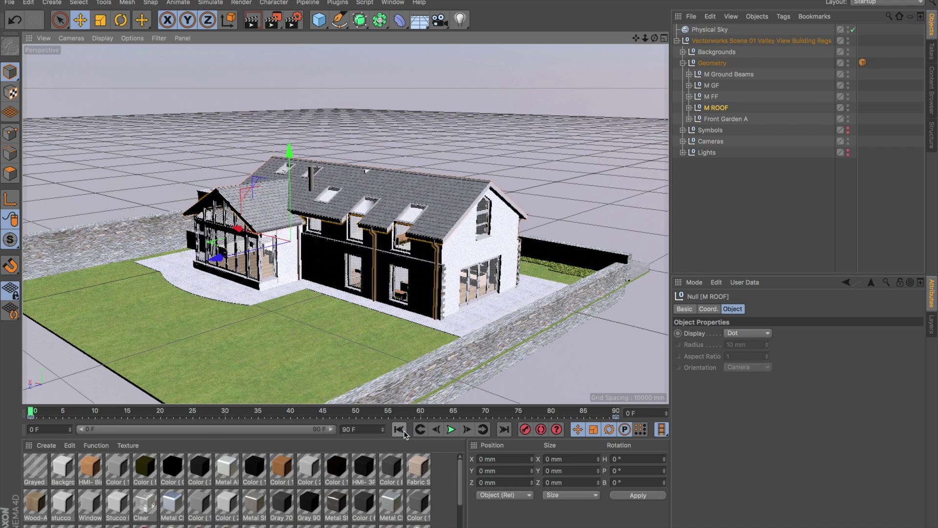
{"action": "left_click", "coordinate": [451, 430]}
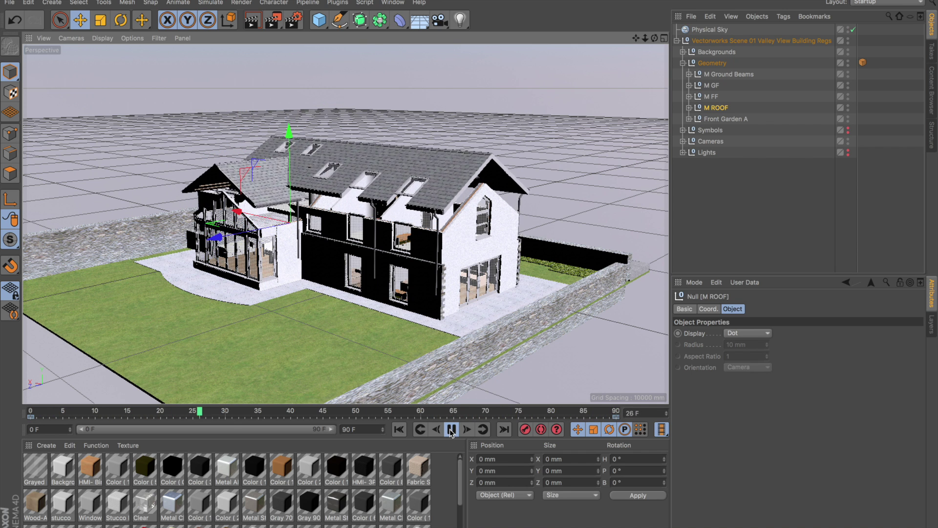
{"action": "left_click", "coordinate": [452, 430]}
{"action": "left_click_drag", "start_coordinate": [239, 413], "coordinate": [29, 414]}
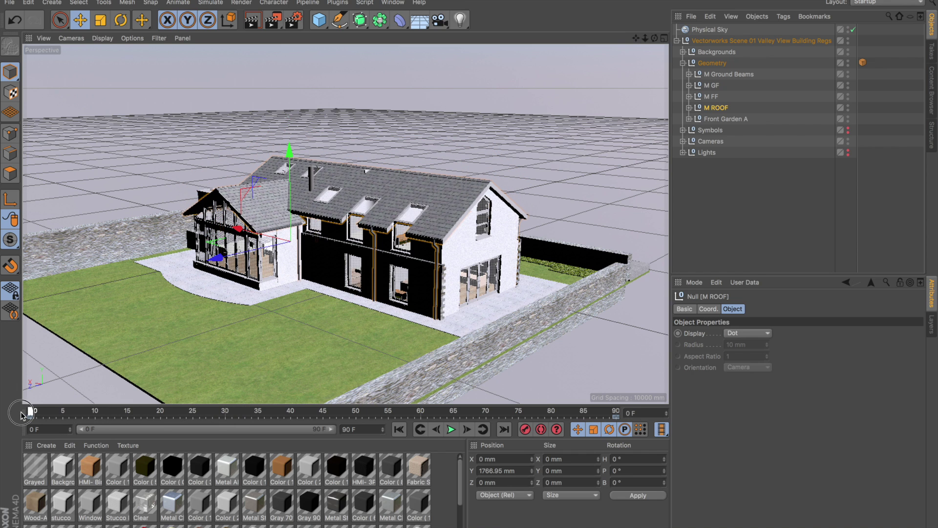
{"action": "left_click", "coordinate": [712, 97]}
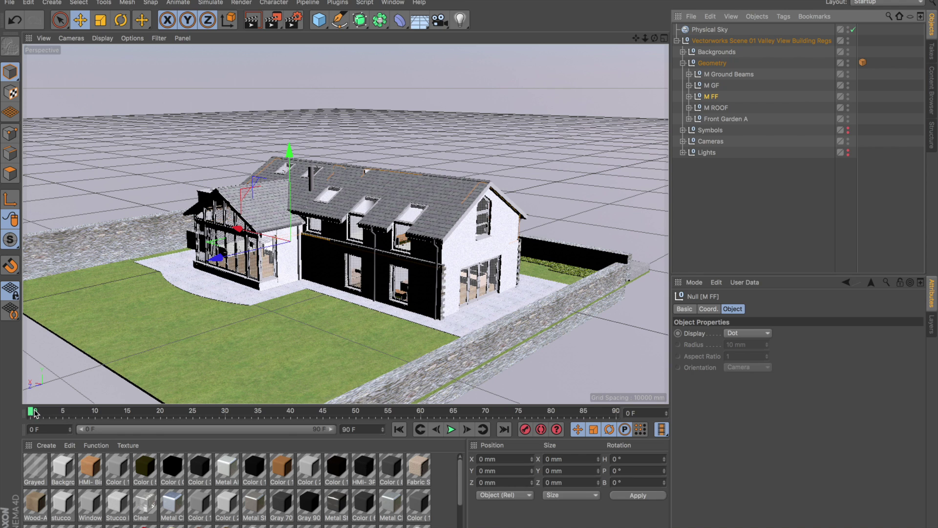
Step: Key M FF at frame 0, lift it above the ground floor at frame 90, and play back
{"action": "left_click", "coordinate": [525, 430]}
{"action": "left_click_drag", "start_coordinate": [31, 413], "coordinate": [628, 415]}
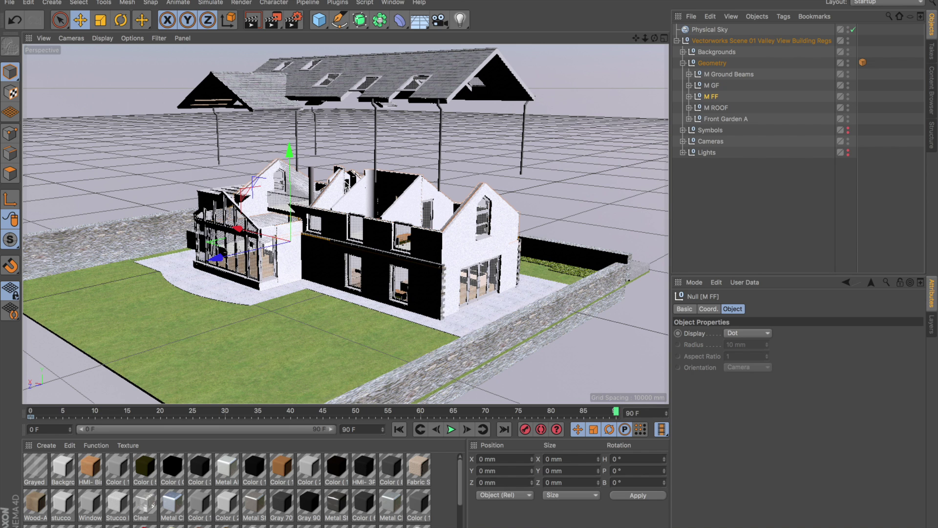
{"action": "left_click_drag", "start_coordinate": [289, 153], "coordinate": [289, 111]}
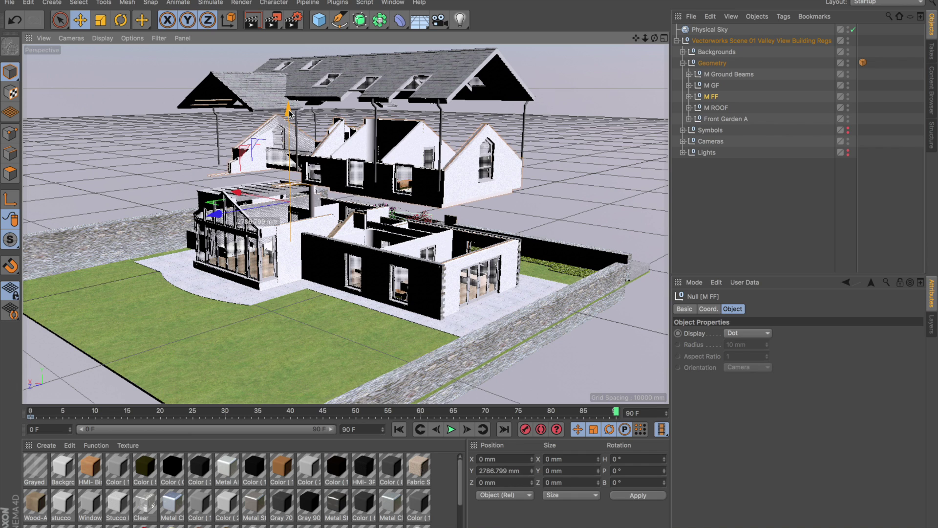
{"action": "left_click", "coordinate": [524, 430]}
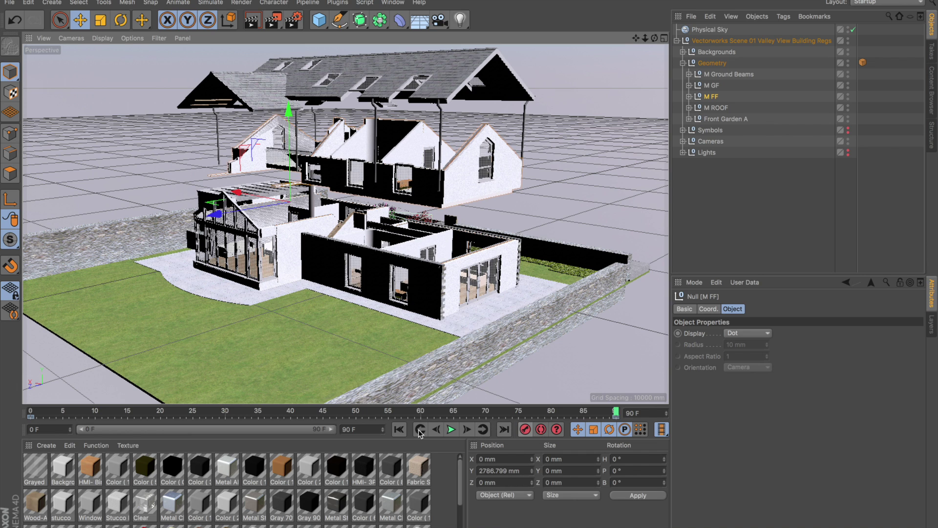
{"action": "left_click", "coordinate": [398, 429]}
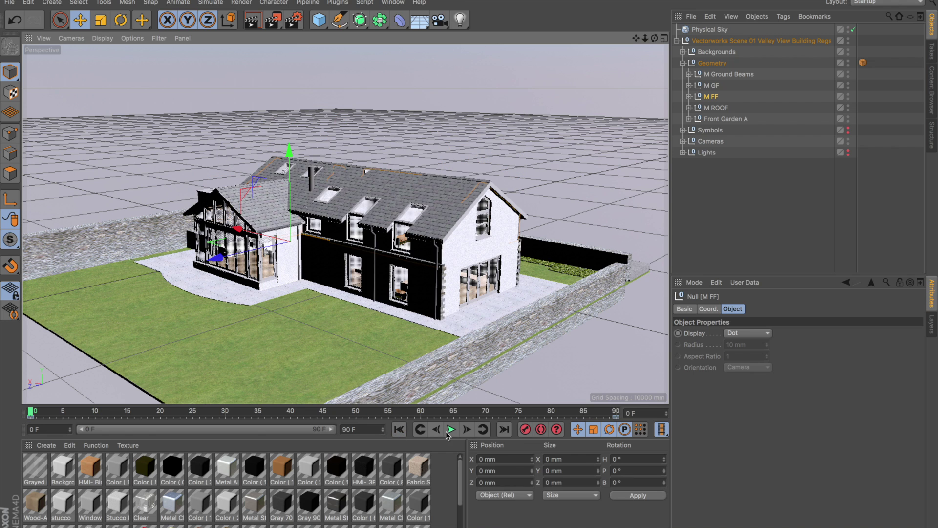
{"action": "left_click", "coordinate": [449, 431]}
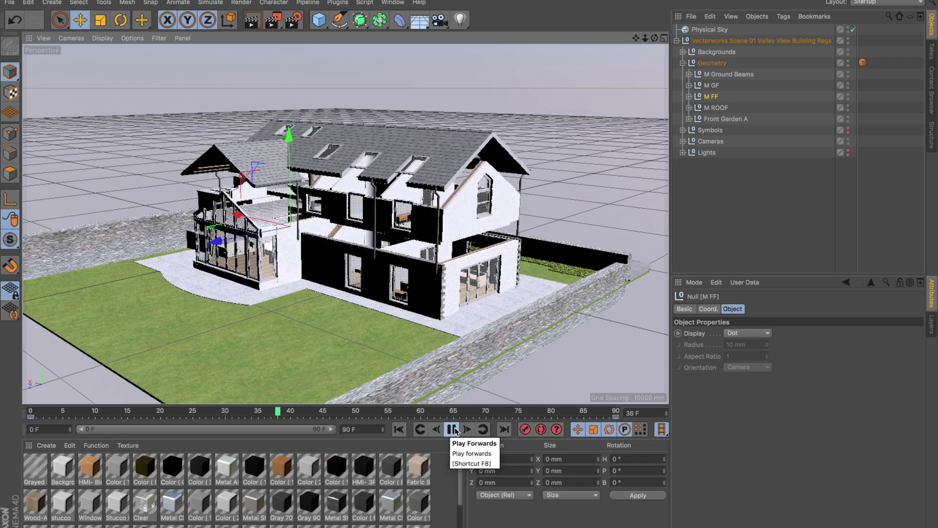
{"action": "left_click", "coordinate": [453, 430]}
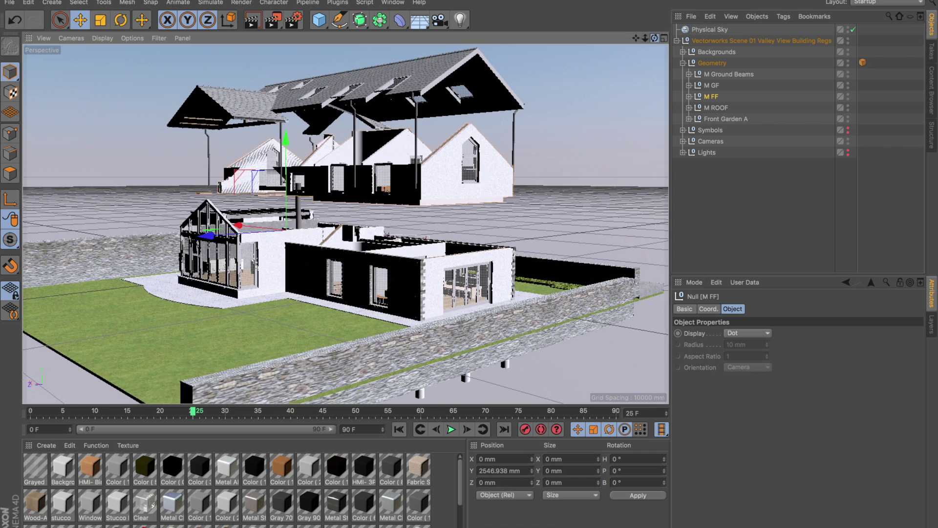
Step: Orbit to a new angle on the exploded house and bring up the Picture Viewer showing the 00:06:59 render
{"action": "mouse_move", "coordinate": [654, 38]}
{"action": "left_mouse_down"}
{"action": "mouse_move", "coordinate": [636, 44]}
{"action": "mouse_move", "coordinate": [656, 38]}
{"action": "left_mouse_up"}
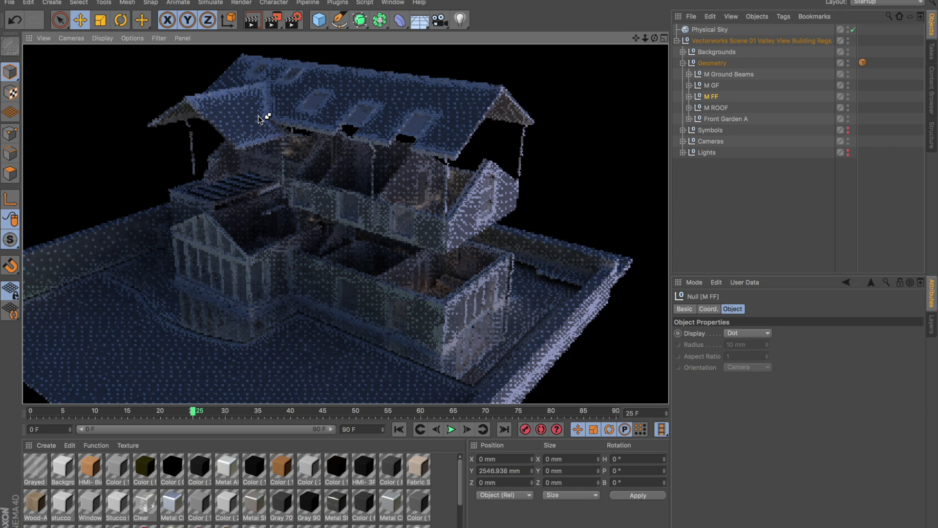
{"action": "mouse_move", "coordinate": [720, 521]}
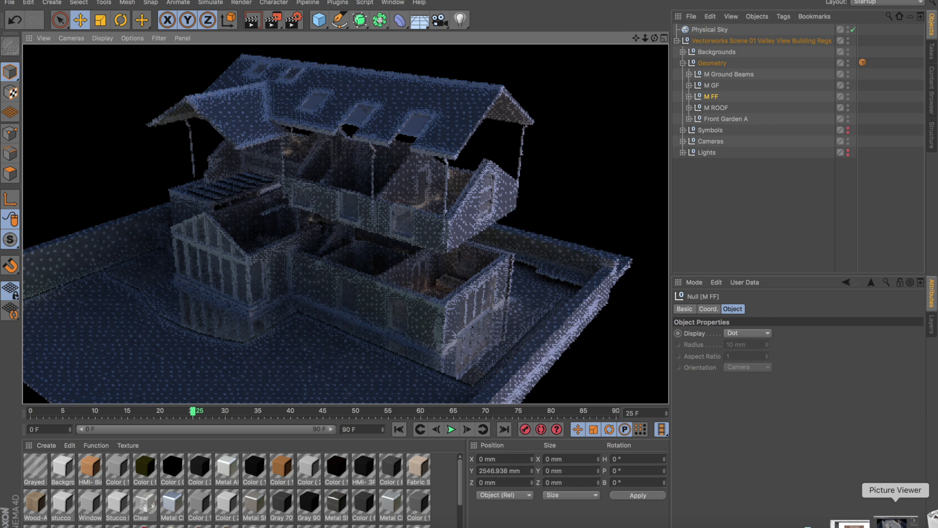
{"action": "left_click", "coordinate": [880, 519]}
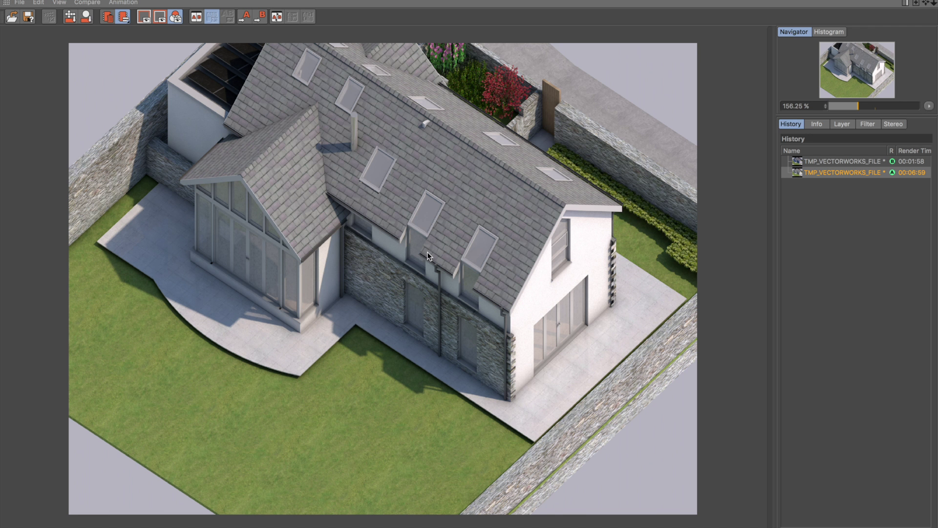
Step: Enable A/B Compare and place the vertical split mid-house, Global Illumination render versus the 00:01:58 render
{"action": "left_click", "coordinate": [196, 17]}
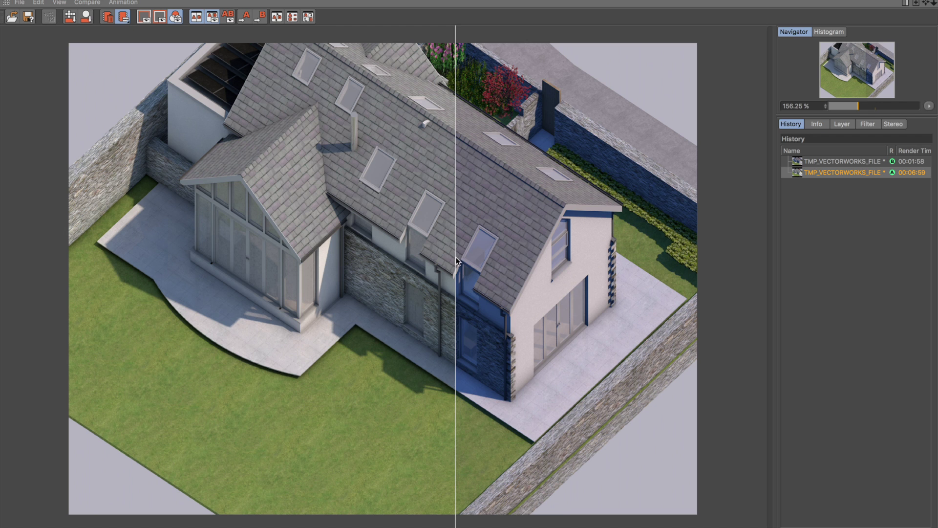
{"action": "left_click_drag", "start_coordinate": [456, 262], "coordinate": [66, 253]}
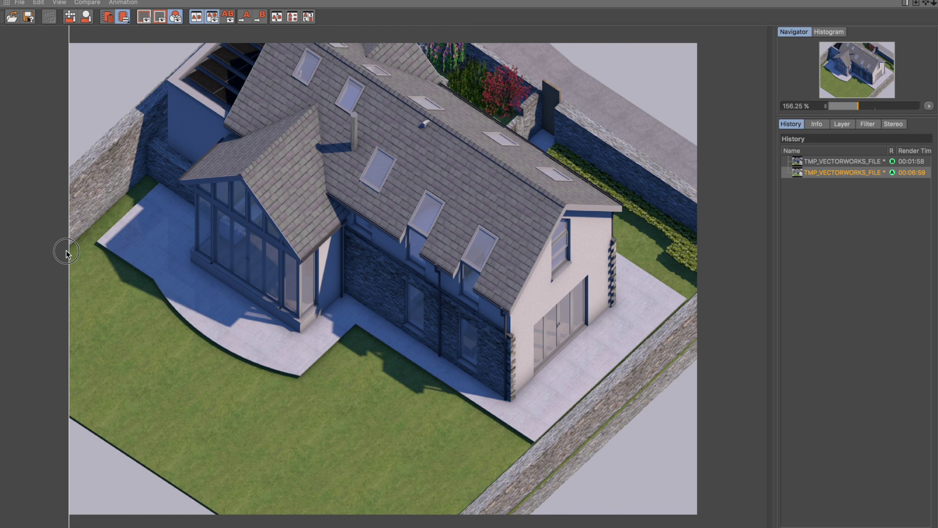
{"action": "left_click_drag", "start_coordinate": [66, 253], "coordinate": [384, 239]}
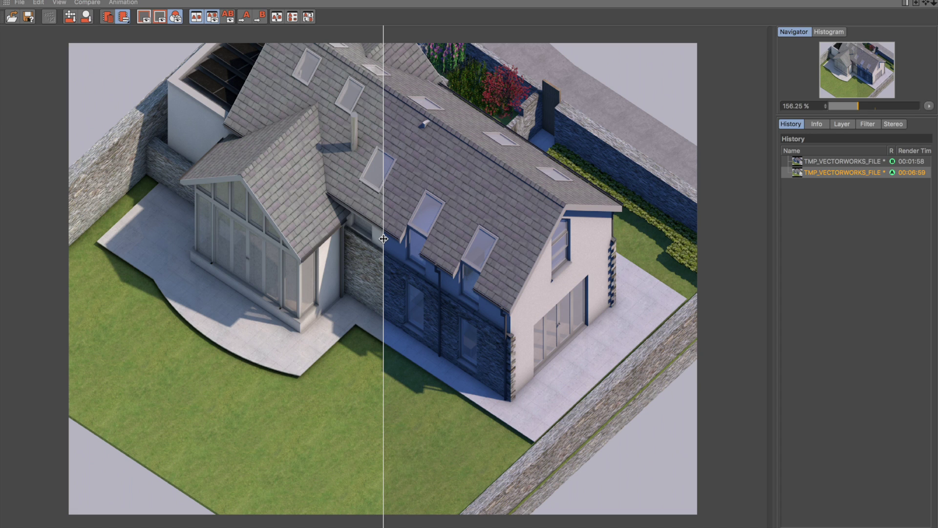